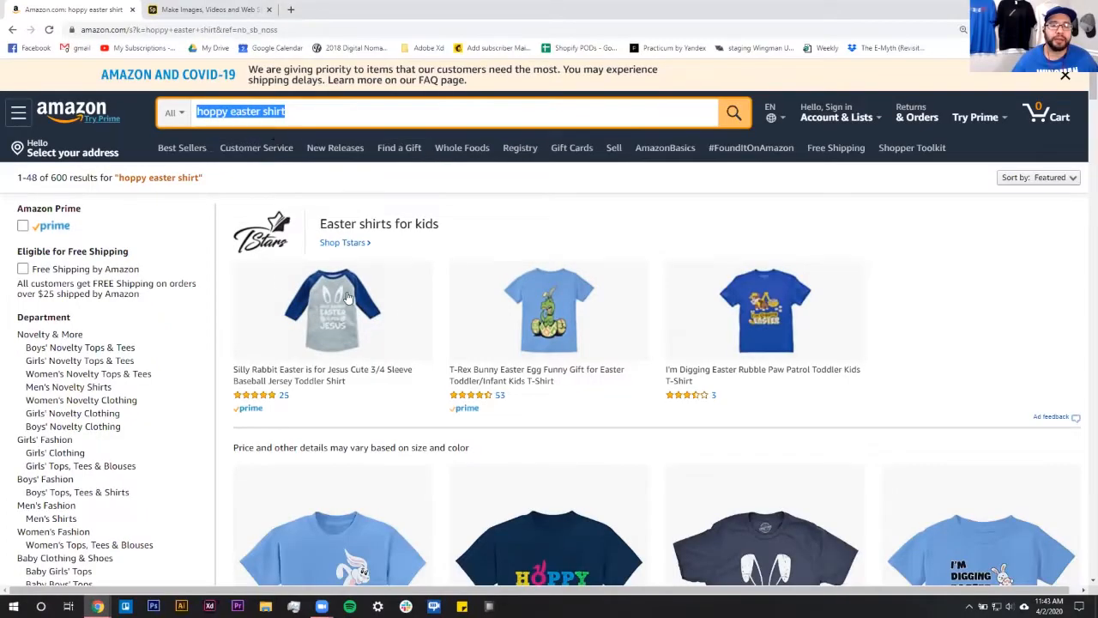
- Examine the first row of "hoppy easter shirt" search results for designs, prices and best-seller ranks
{"action": "scroll", "coordinate": [462, 363], "scroll_direction": "down", "scroll_amount": 5}
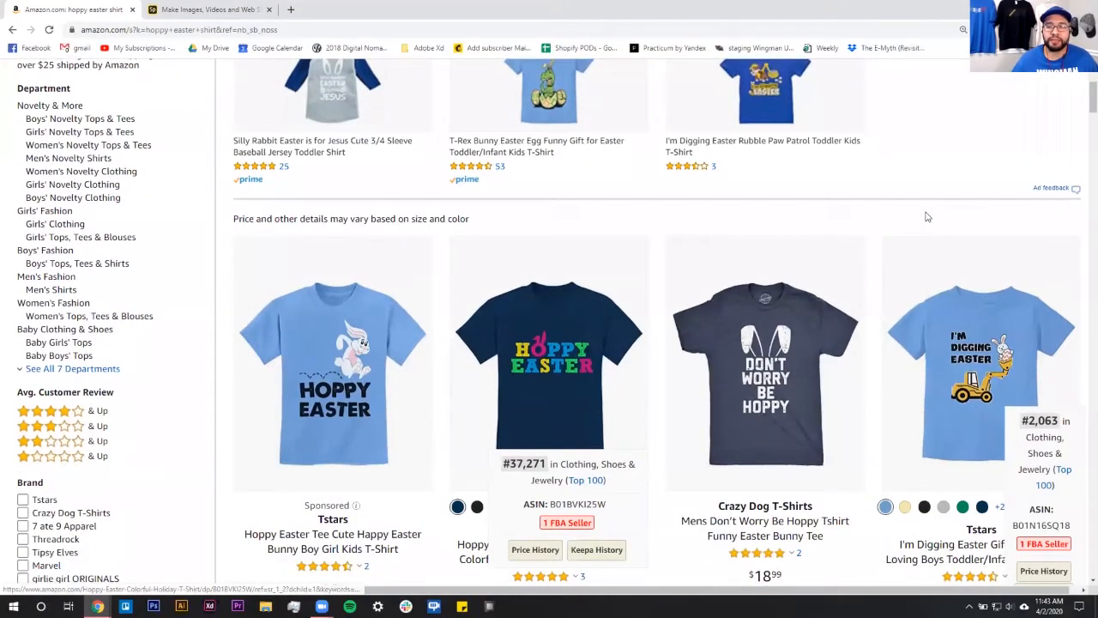
{"action": "scroll", "coordinate": [227, 253], "scroll_direction": "down", "scroll_amount": 1}
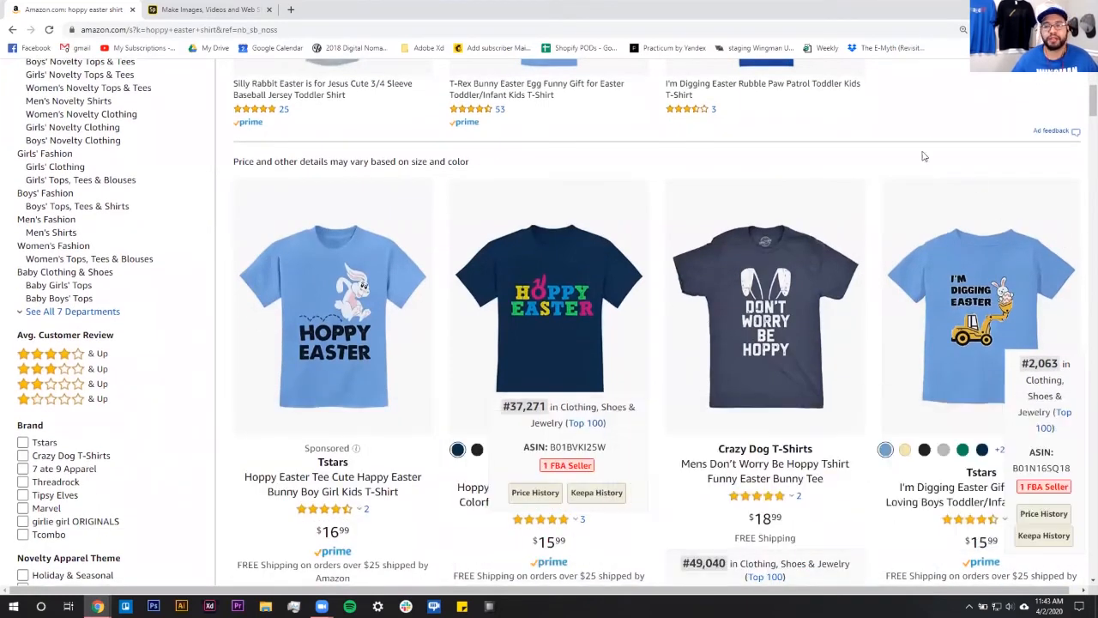
{"action": "mouse_move", "coordinate": [351, 244]}
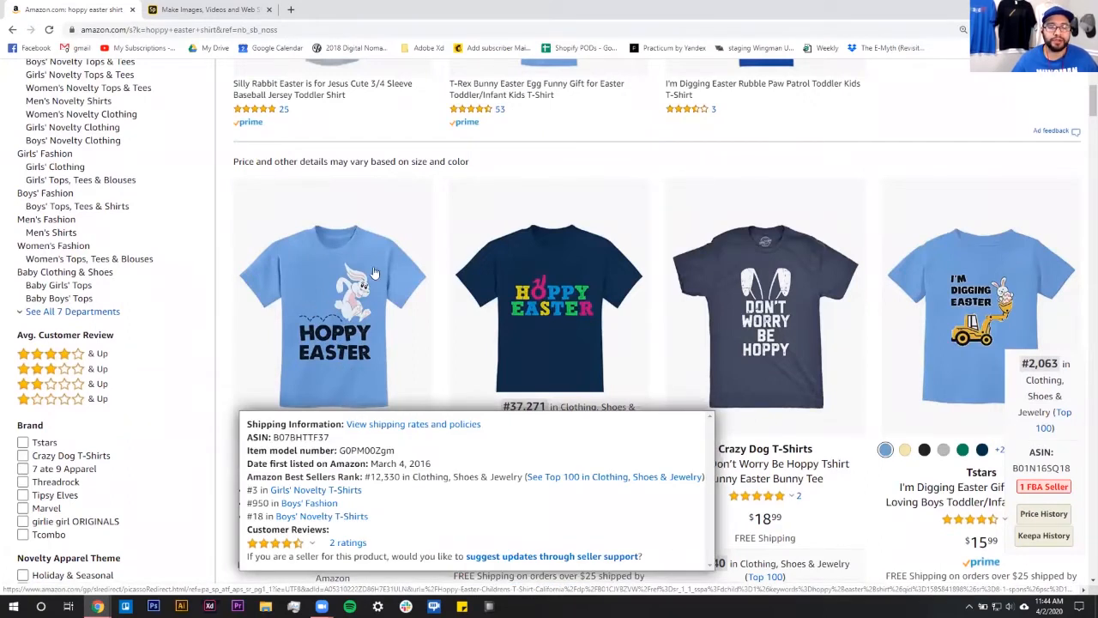
{"action": "scroll", "coordinate": [493, 115], "scroll_direction": "down", "scroll_amount": 1}
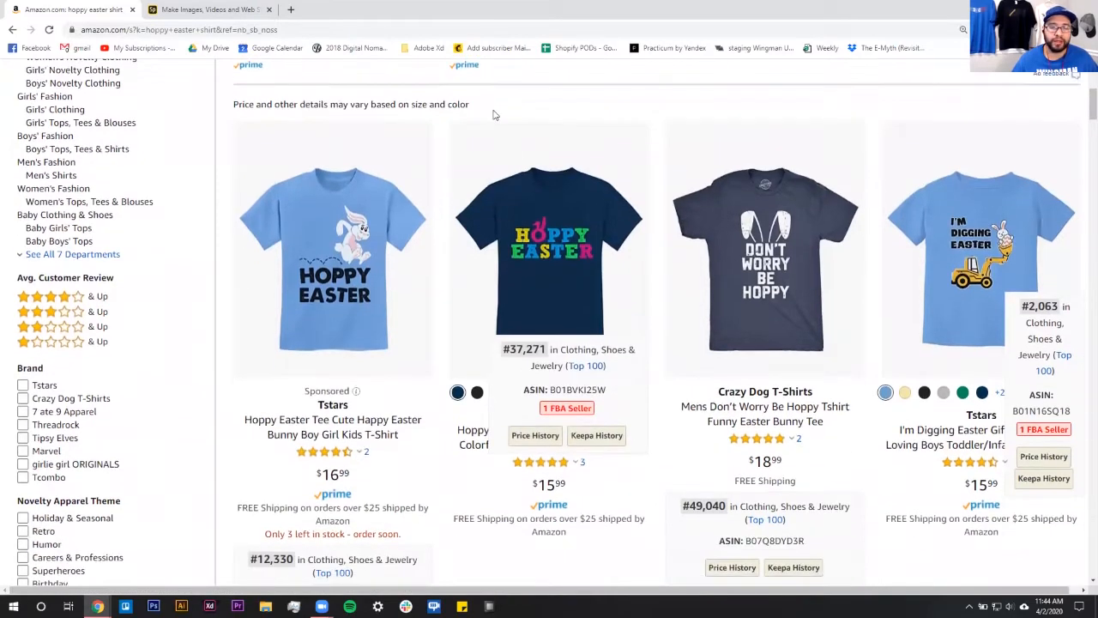
{"action": "scroll", "coordinate": [760, 331], "scroll_direction": "down", "scroll_amount": 5}
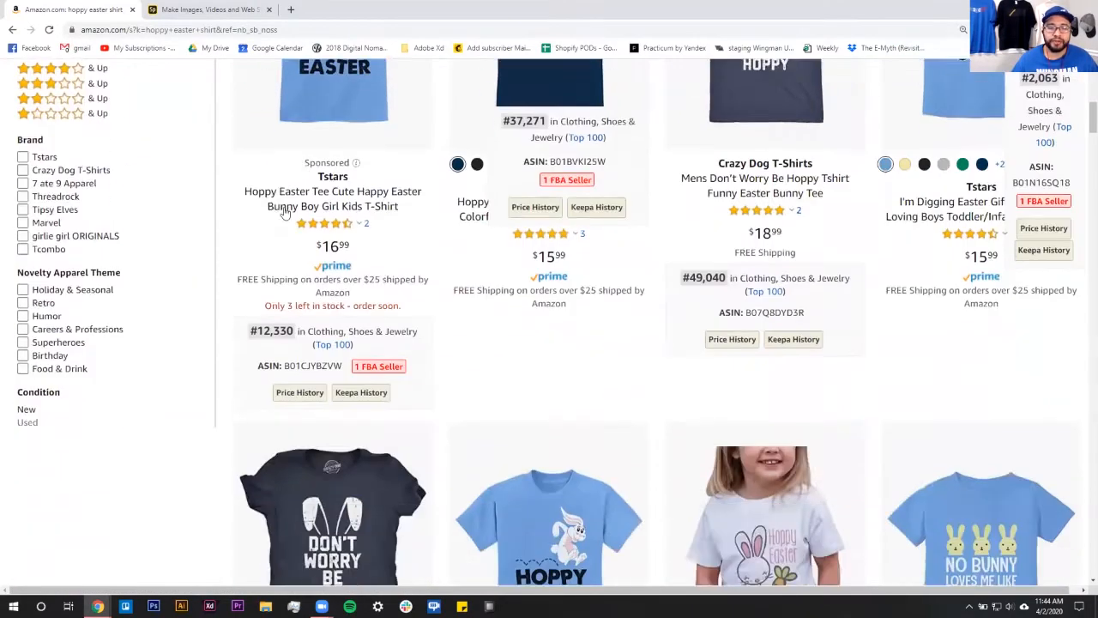
{"action": "scroll", "coordinate": [883, 242], "scroll_direction": "up", "scroll_amount": 8}
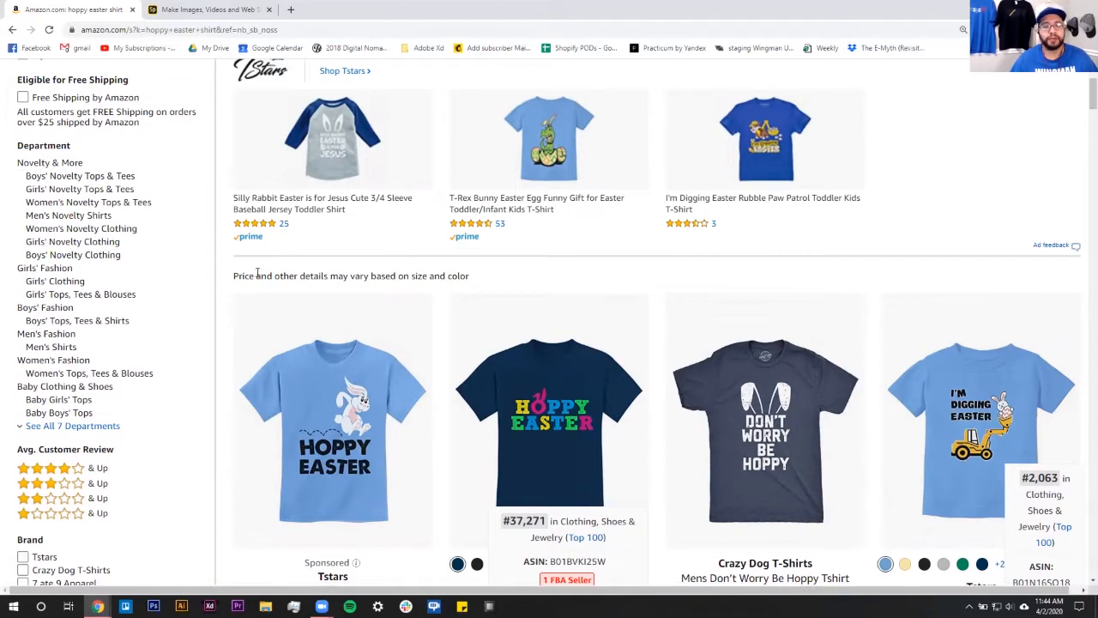
{"action": "scroll", "coordinate": [227, 272], "scroll_direction": "down", "scroll_amount": 2}
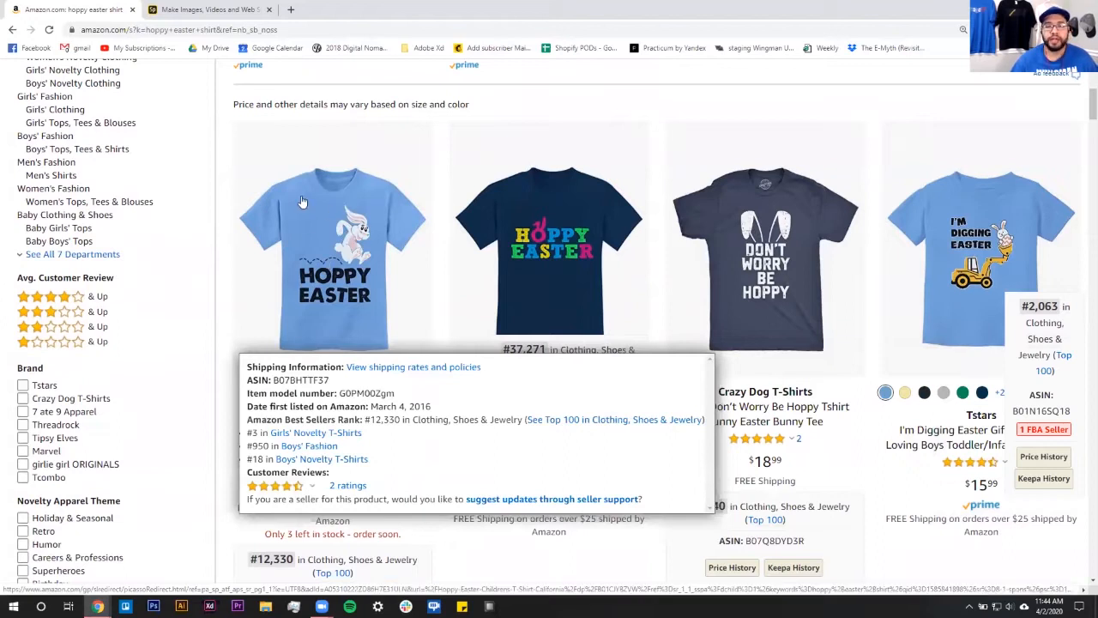
{"action": "mouse_move", "coordinate": [605, 278]}
{"action": "scroll", "coordinate": [657, 311], "scroll_direction": "down", "scroll_amount": 2}
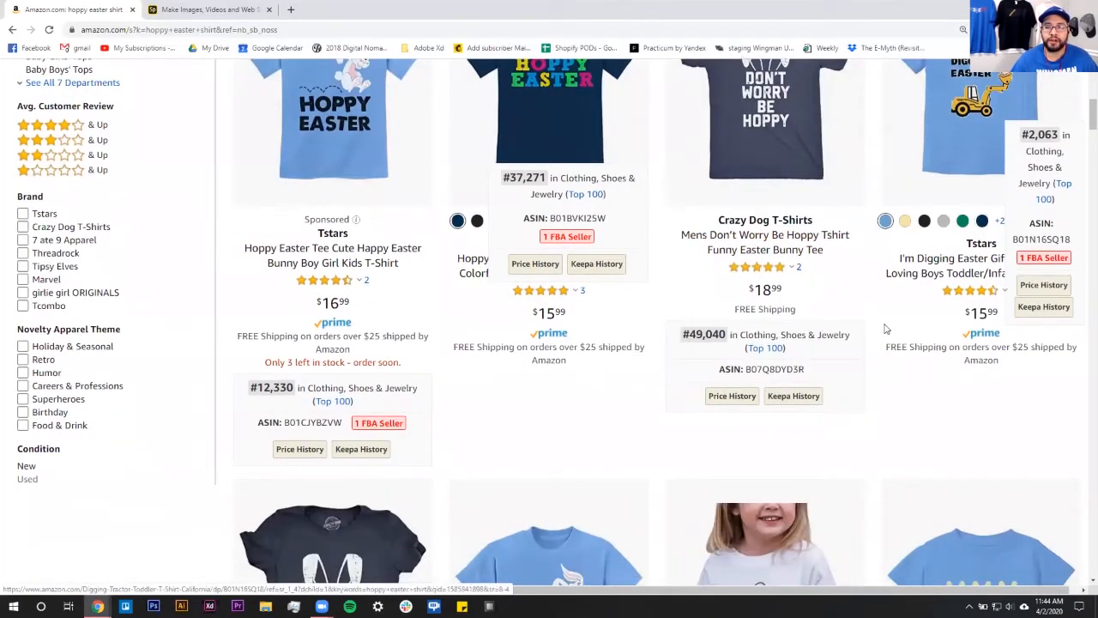
{"action": "scroll", "coordinate": [885, 326], "scroll_direction": "up", "scroll_amount": 3}
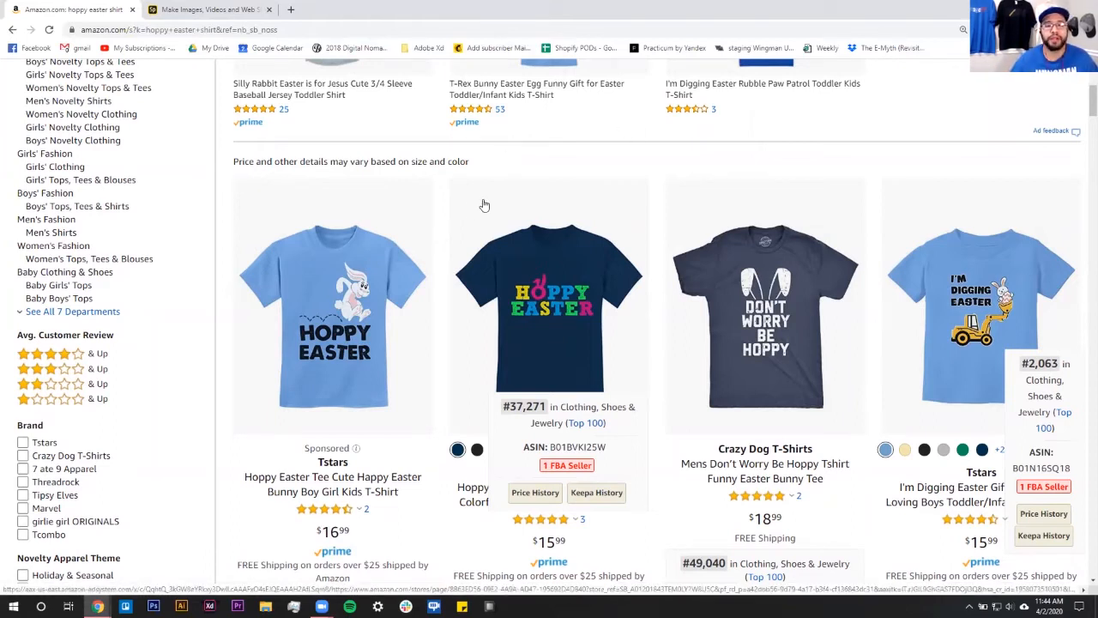
- Compare the sales-rank details of the bunny "Hoppy Easter" shirt with those of the neighbouring listings
{"action": "mouse_move", "coordinate": [279, 341]}
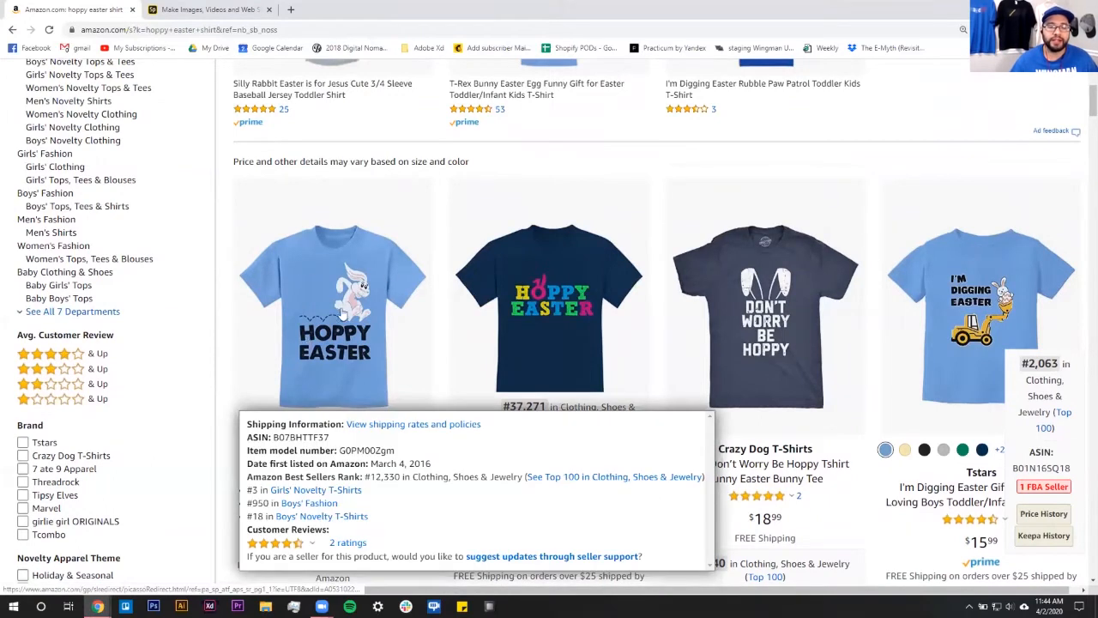
{"action": "scroll", "coordinate": [332, 294], "scroll_direction": "down", "scroll_amount": 1}
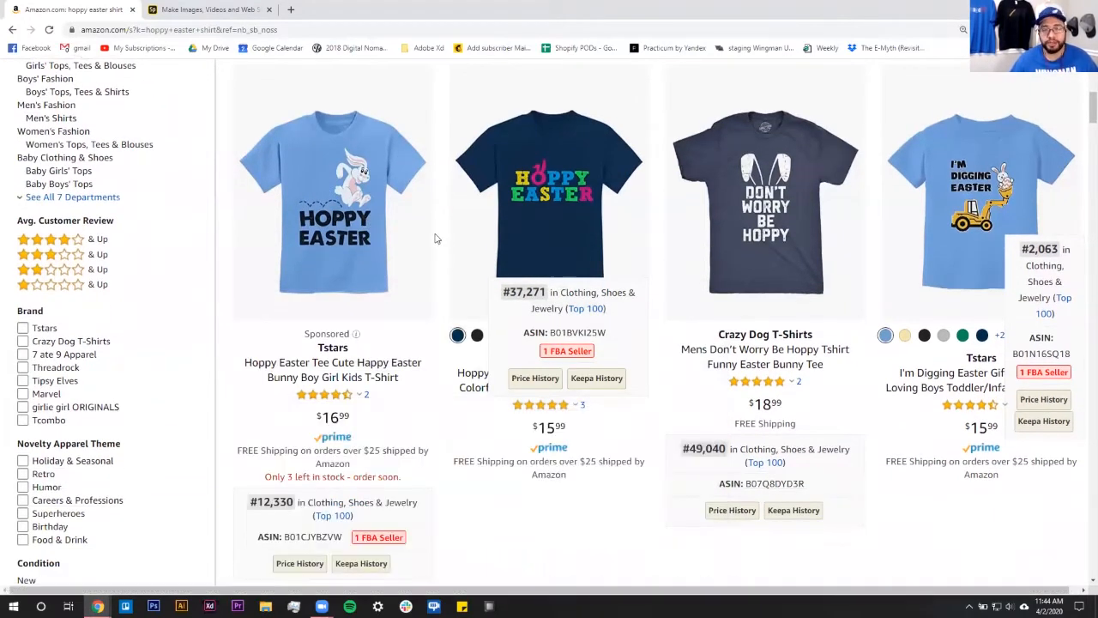
{"action": "scroll", "coordinate": [437, 237], "scroll_direction": "up", "scroll_amount": 1}
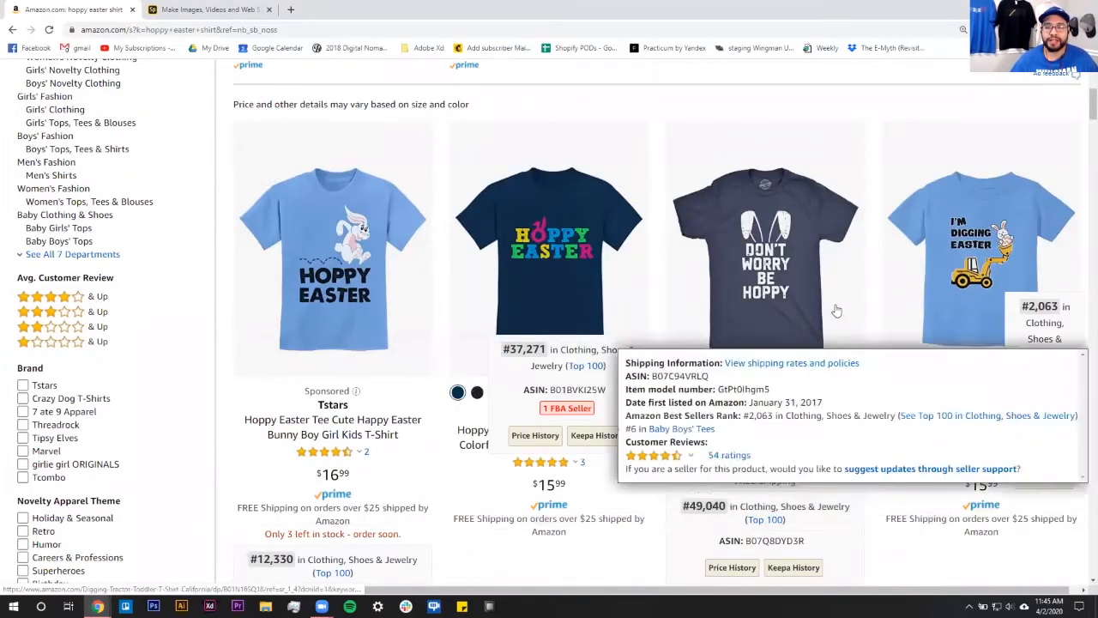
{"action": "scroll", "coordinate": [474, 410], "scroll_direction": "down", "scroll_amount": 1}
{"action": "scroll", "coordinate": [474, 410], "scroll_direction": "down", "scroll_amount": 3}
{"action": "scroll", "coordinate": [586, 378], "scroll_direction": "up", "scroll_amount": 3}
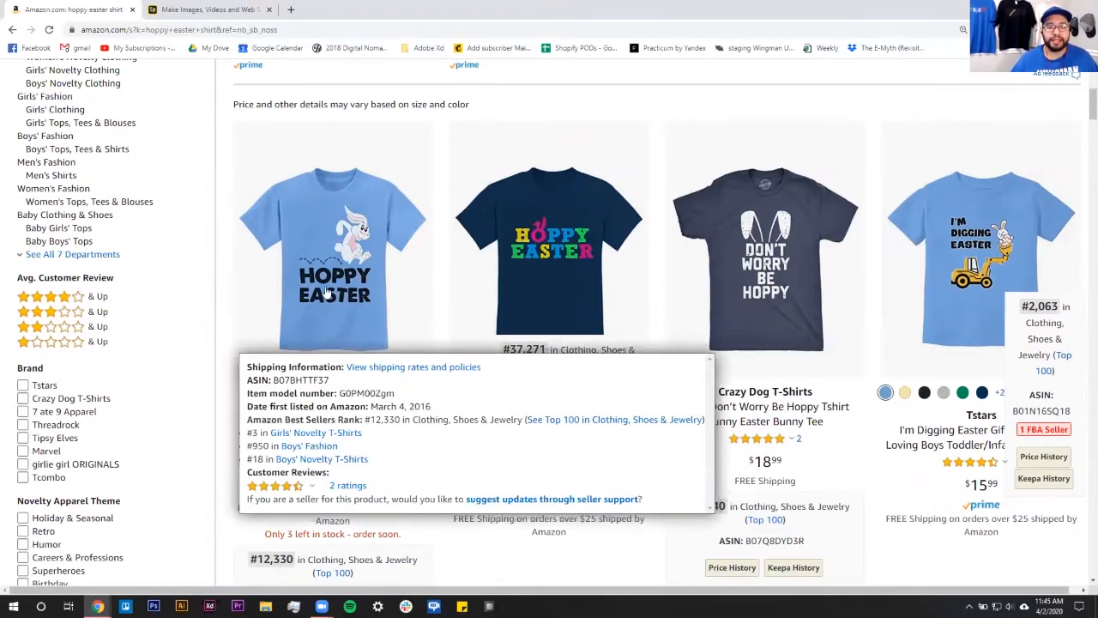
{"action": "mouse_move", "coordinate": [549, 263]}
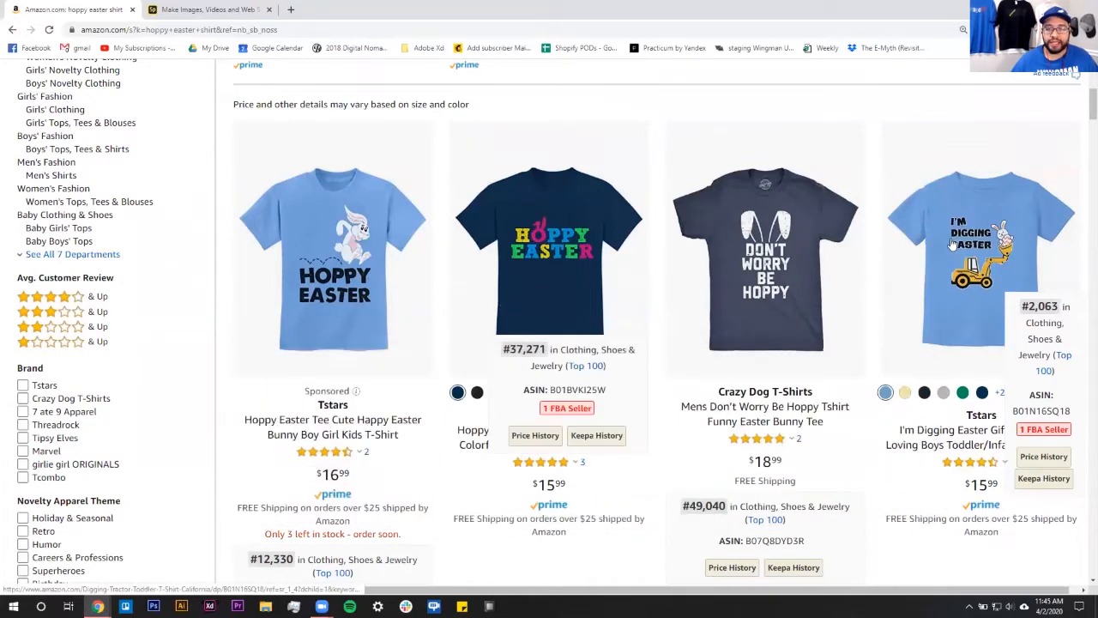
{"action": "scroll", "coordinate": [842, 296], "scroll_direction": "down", "scroll_amount": 2}
{"action": "scroll", "coordinate": [676, 275], "scroll_direction": "down", "scroll_amount": 1}
{"action": "scroll", "coordinate": [509, 255], "scroll_direction": "up", "scroll_amount": 7}
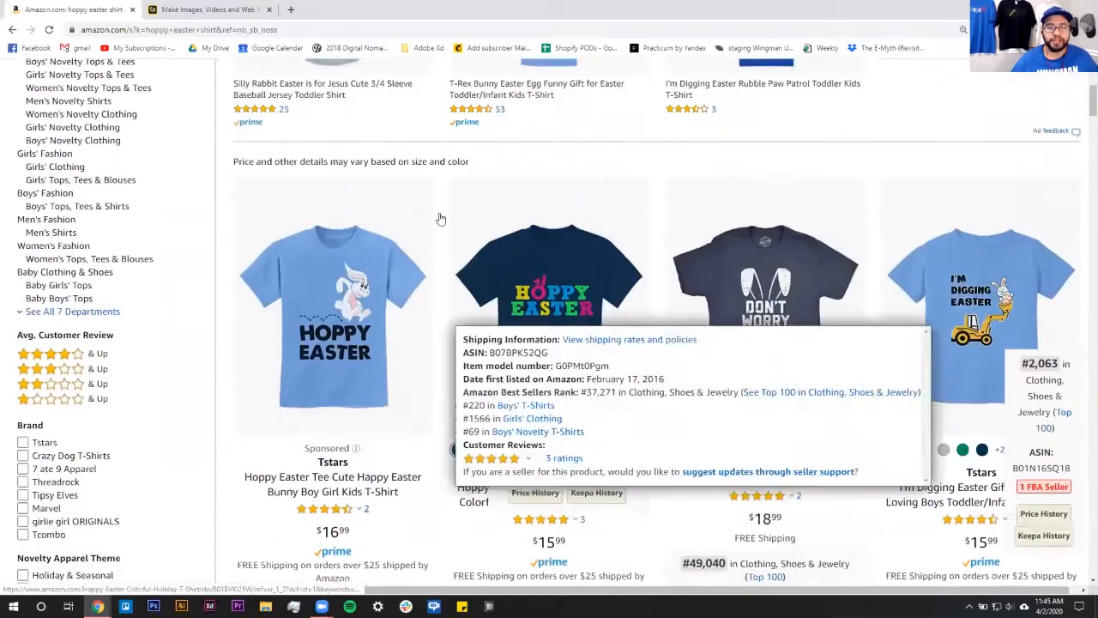
- Review the search term "hoppy easter shirt" and examine the designs and ranks in the lower result rows
{"action": "triple_click", "coordinate": [246, 109]}
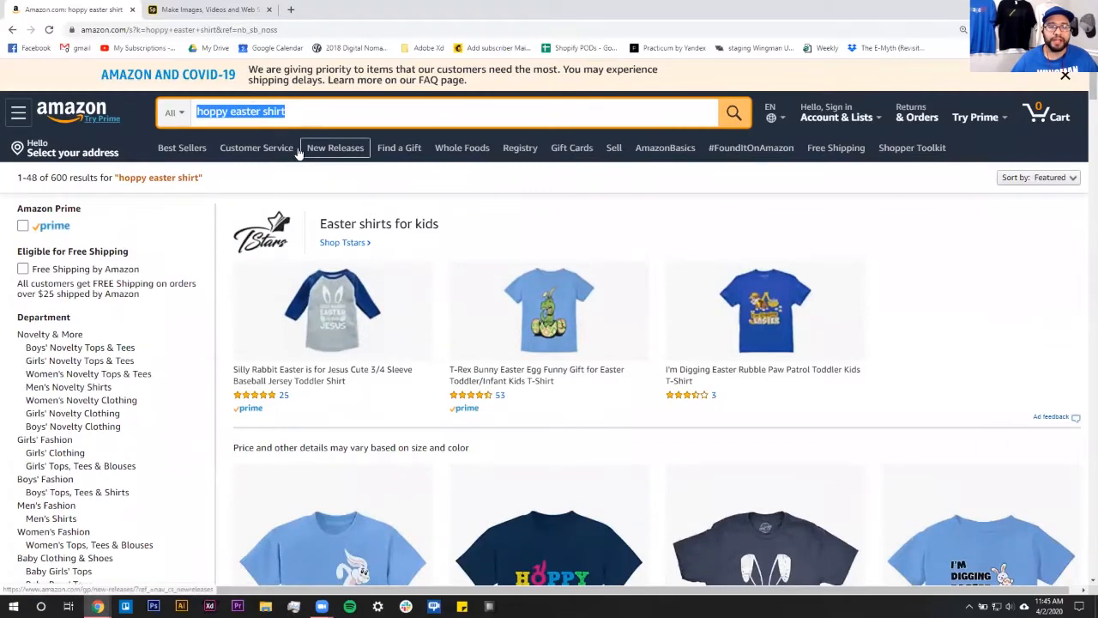
{"action": "left_click", "coordinate": [256, 111]}
{"action": "scroll", "coordinate": [487, 431], "scroll_direction": "down", "scroll_amount": 5}
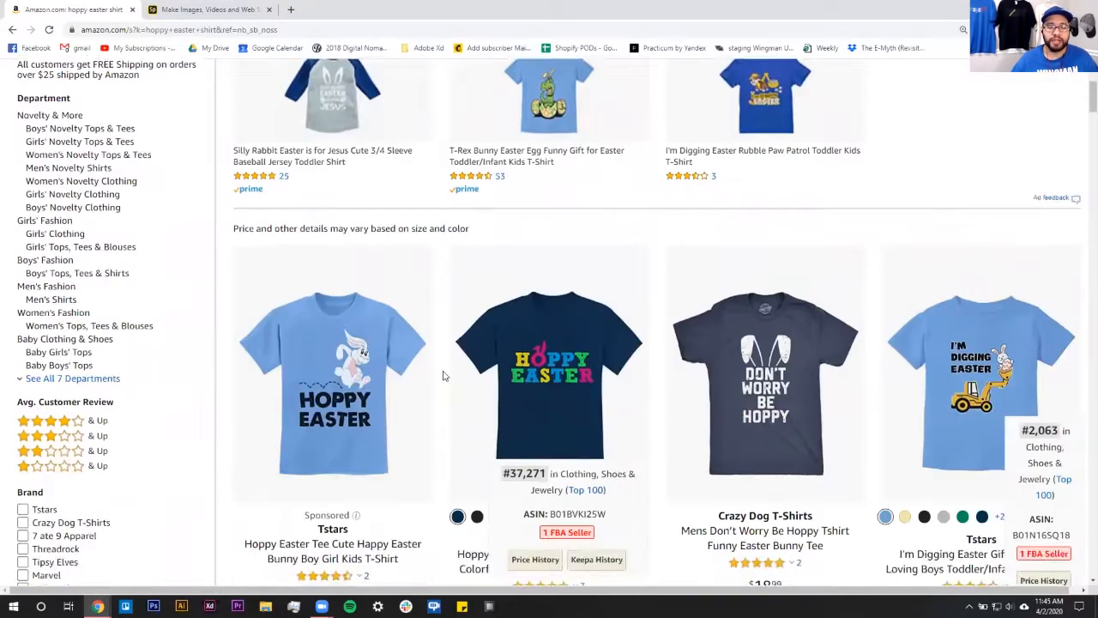
{"action": "scroll", "coordinate": [964, 329], "scroll_direction": "down", "scroll_amount": 5}
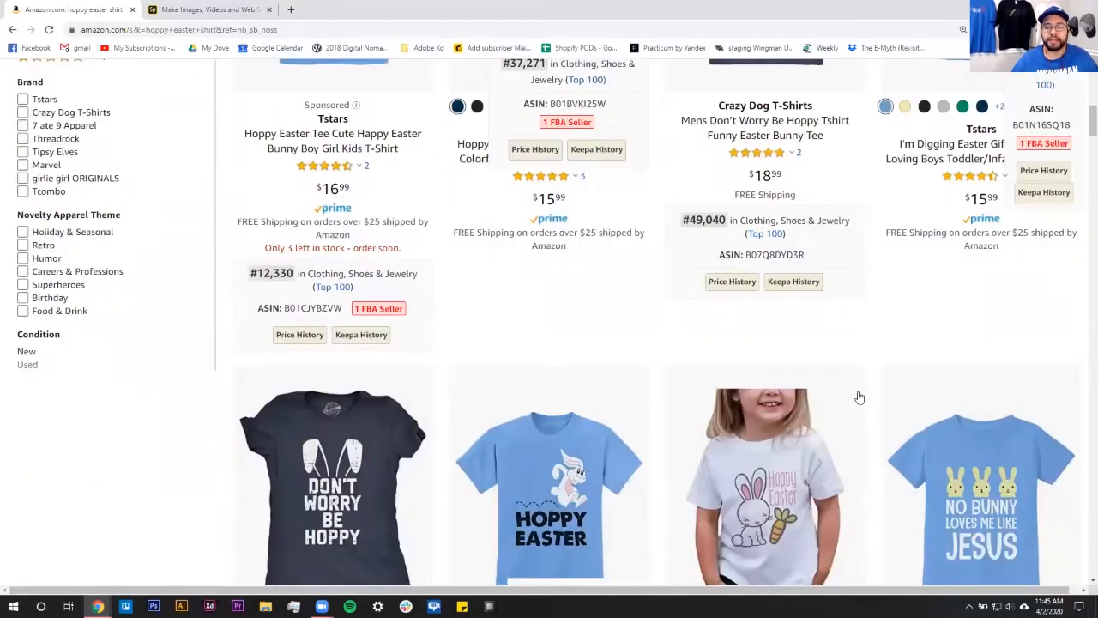
{"action": "scroll", "coordinate": [941, 310], "scroll_direction": "down", "scroll_amount": 4}
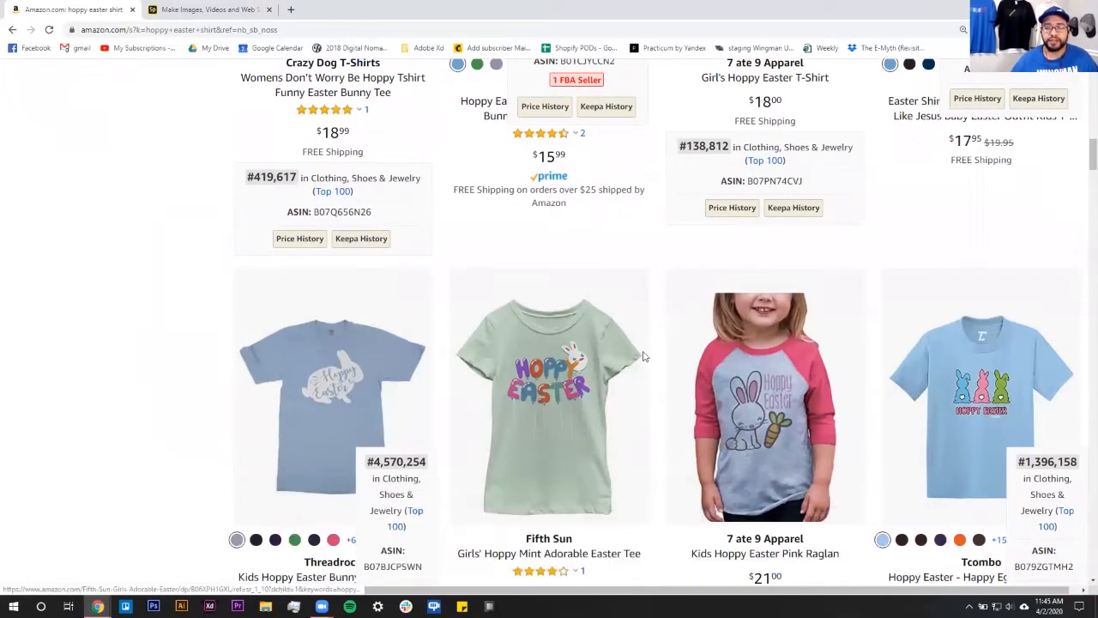
{"action": "scroll", "coordinate": [632, 306], "scroll_direction": "up", "scroll_amount": 8}
{"action": "scroll", "coordinate": [649, 304], "scroll_direction": "up", "scroll_amount": 4}
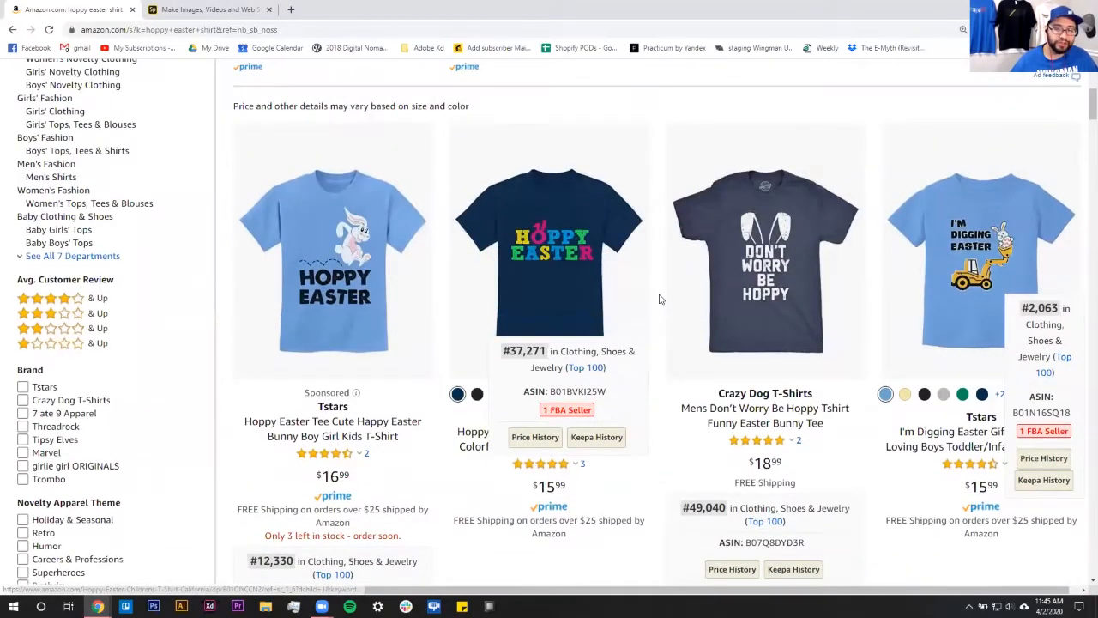
- Examine the listing date, best-seller rank and rating details of each of the four first-row shirts
{"action": "scroll", "coordinate": [661, 300], "scroll_direction": "down", "scroll_amount": 3}
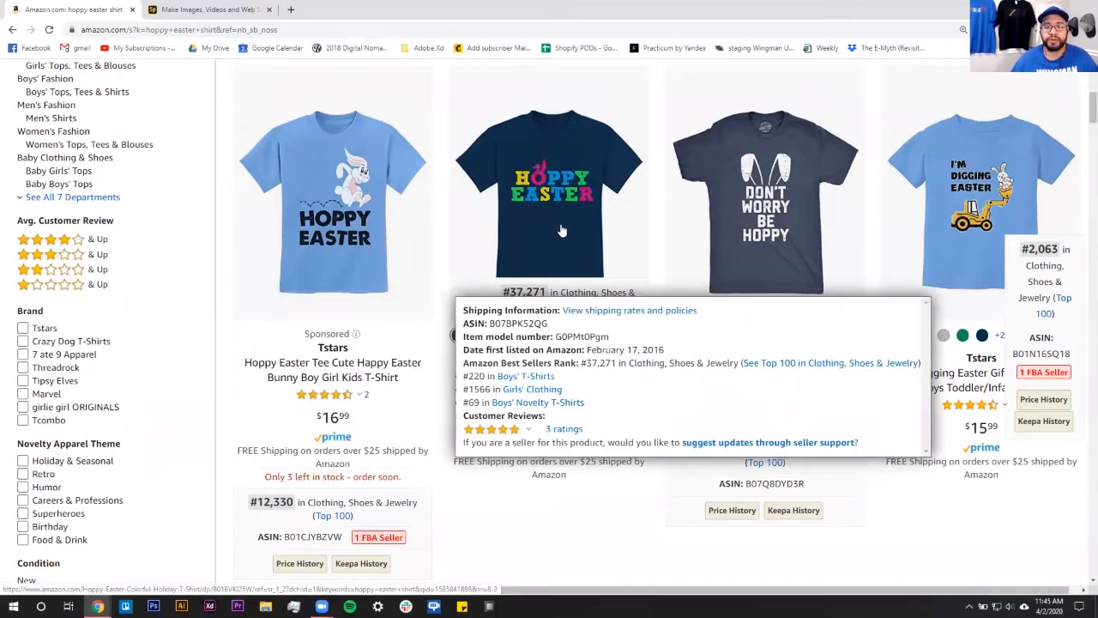
{"action": "mouse_move", "coordinate": [576, 290]}
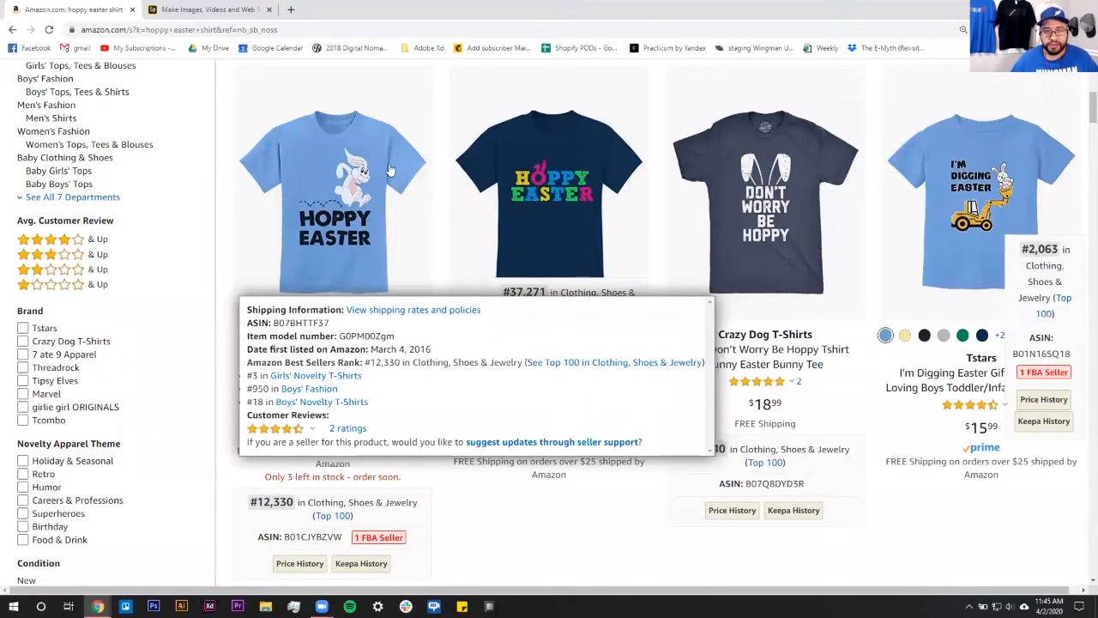
{"action": "mouse_move", "coordinate": [783, 151]}
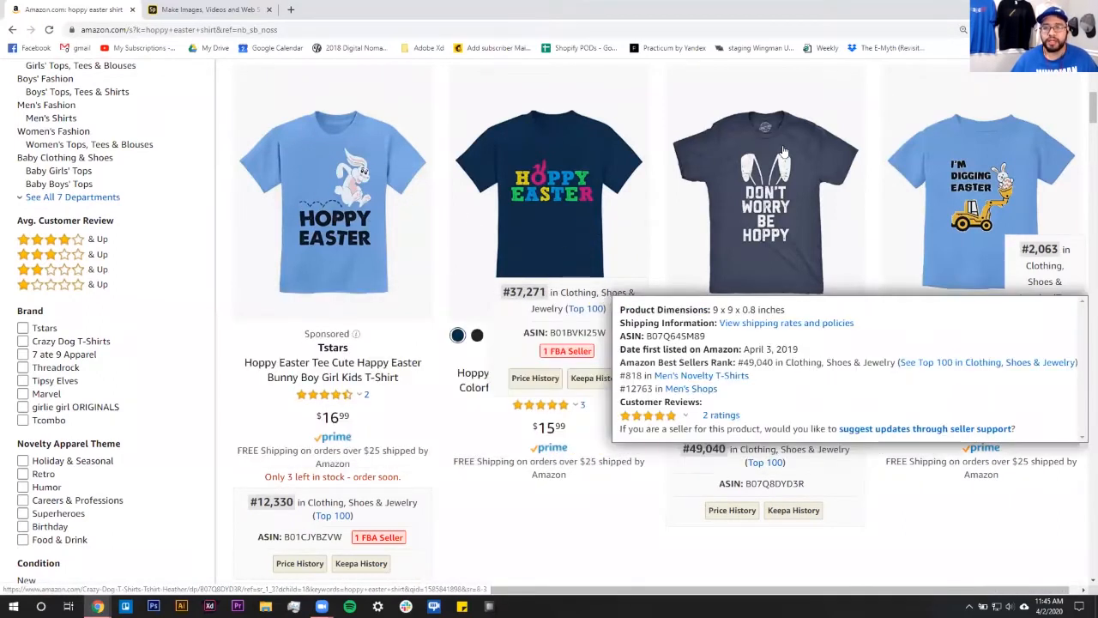
{"action": "scroll", "coordinate": [756, 161], "scroll_direction": "down", "scroll_amount": 2}
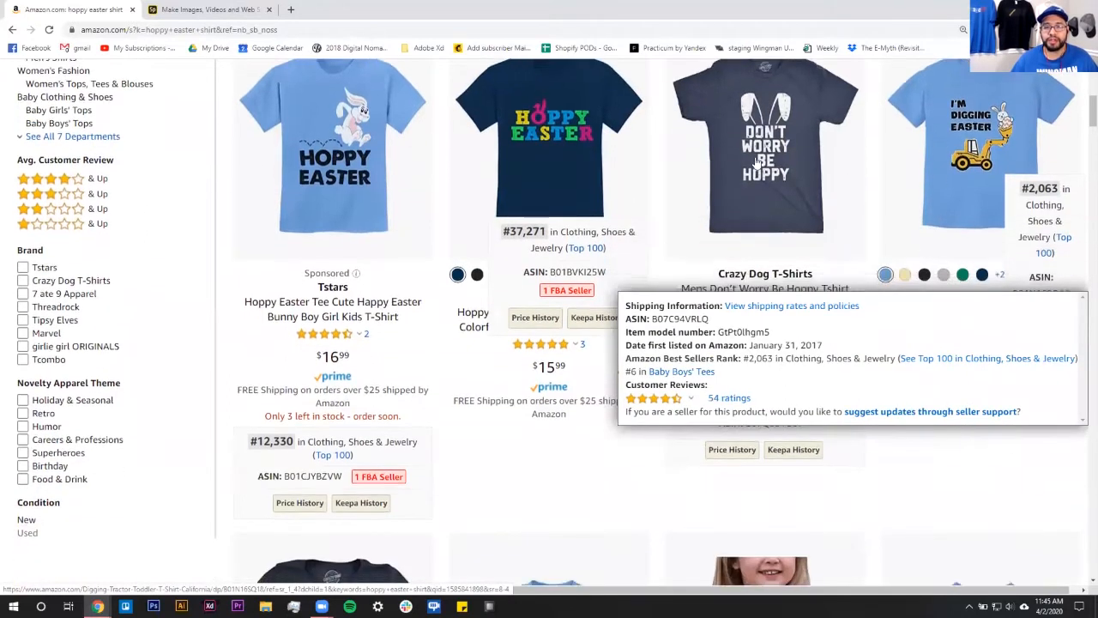
{"action": "scroll", "coordinate": [543, 122], "scroll_direction": "up", "scroll_amount": 1}
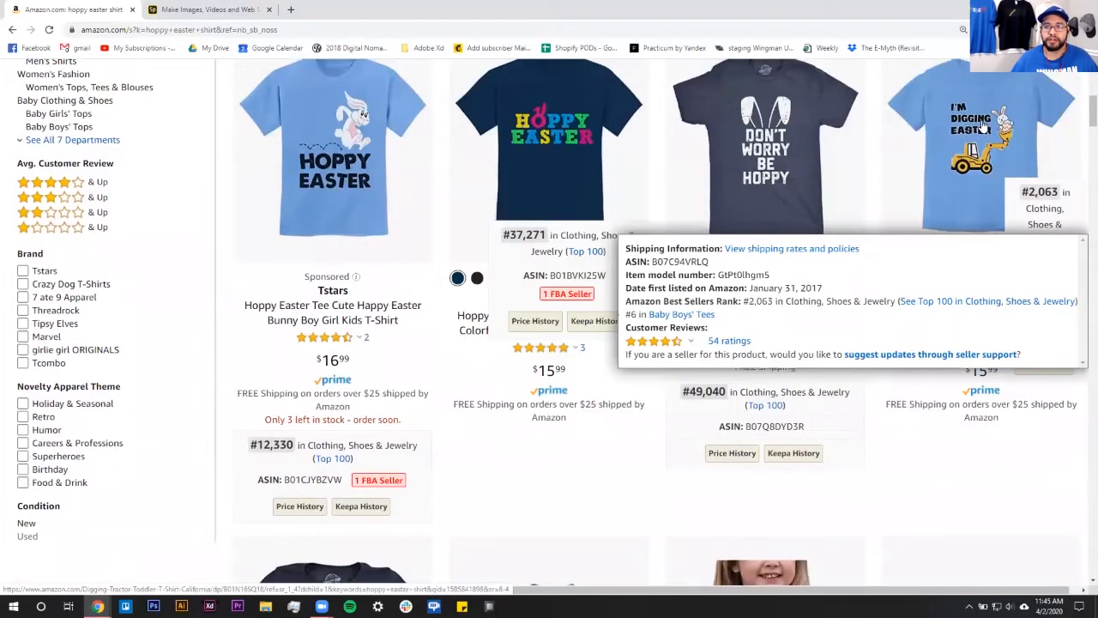
{"action": "scroll", "coordinate": [1000, 150], "scroll_direction": "down", "scroll_amount": 2}
{"action": "scroll", "coordinate": [1014, 166], "scroll_direction": "up", "scroll_amount": 3}
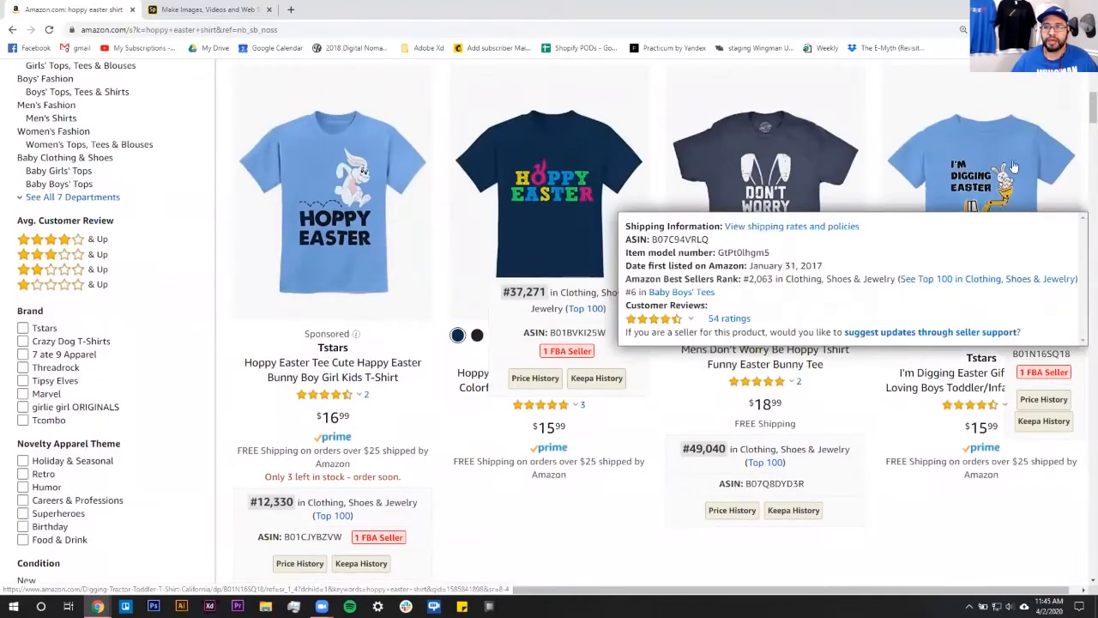
{"action": "scroll", "coordinate": [514, 257], "scroll_direction": "up", "scroll_amount": 2}
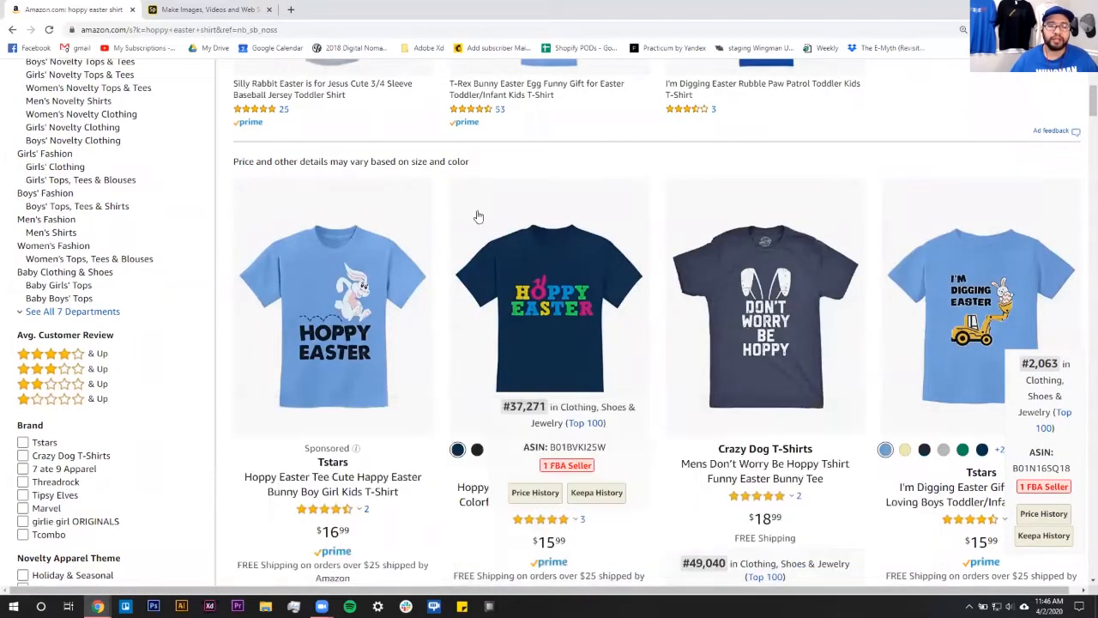
{"action": "mouse_move", "coordinate": [686, 259]}
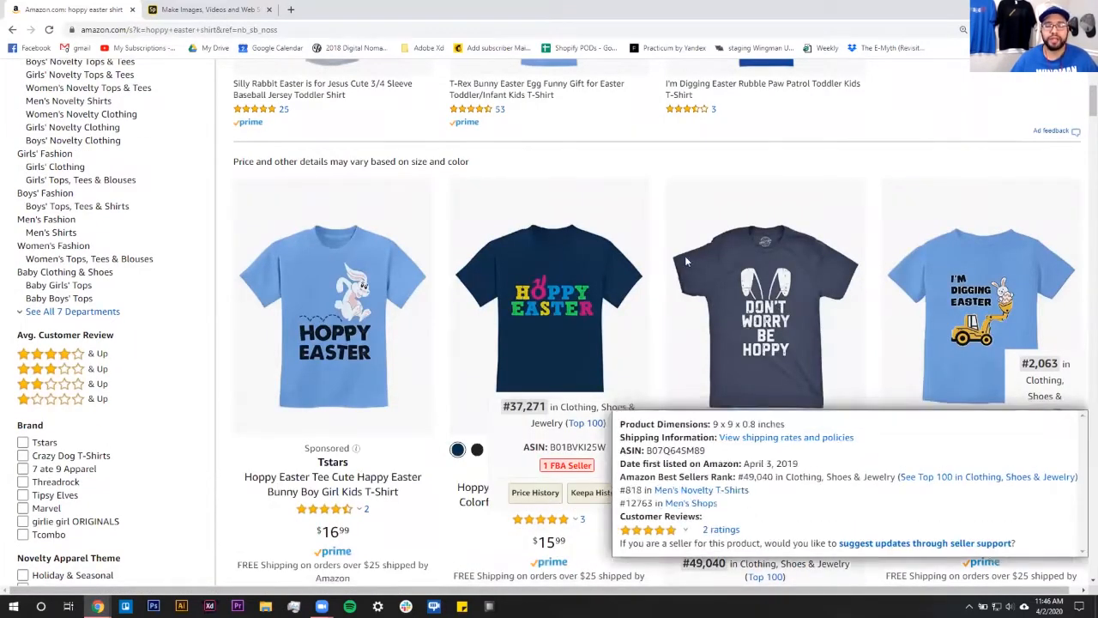
{"action": "mouse_move", "coordinate": [365, 266]}
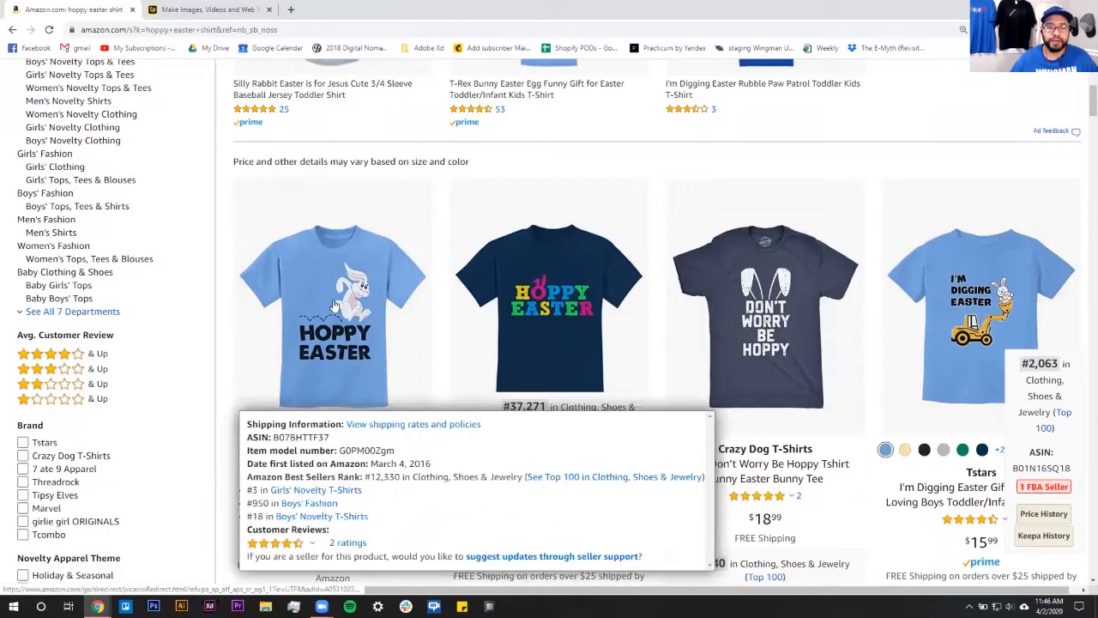
{"action": "mouse_move", "coordinate": [559, 309]}
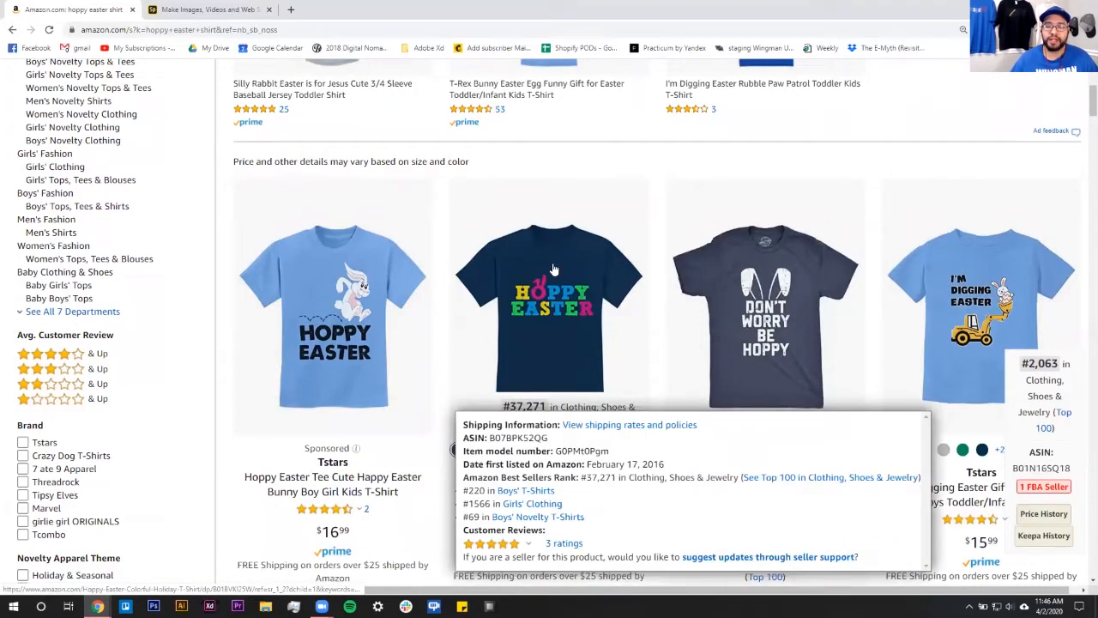
{"action": "mouse_move", "coordinate": [1019, 367]}
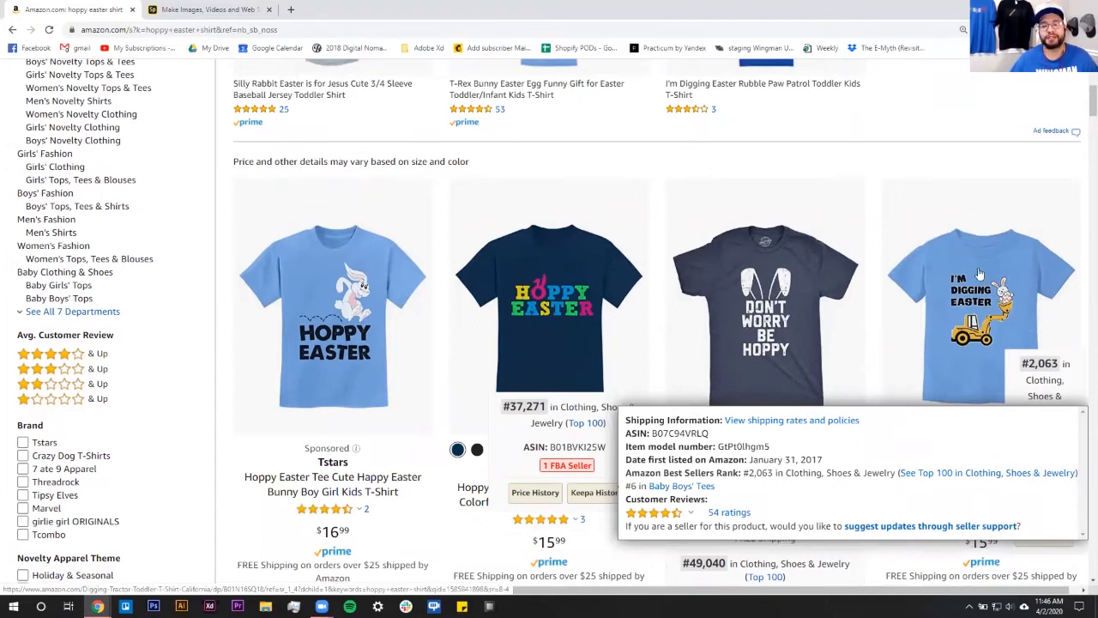
{"action": "mouse_move", "coordinate": [501, 304]}
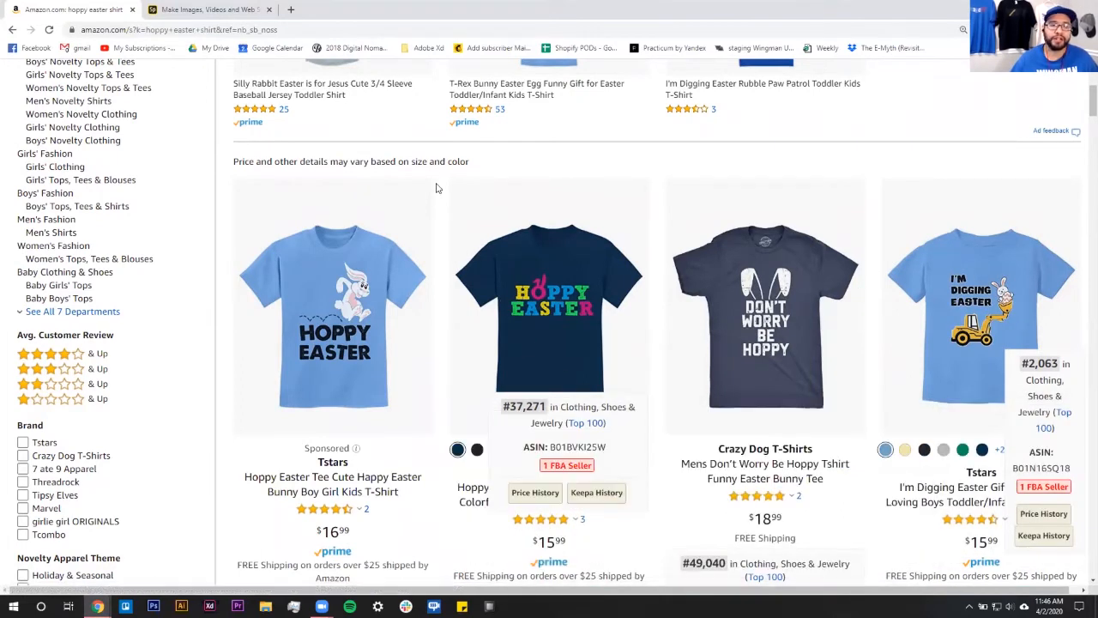
- Move the blank Adobe Spark post into its own window and place it side by side with the Amazon shirt results
{"action": "left_click", "coordinate": [204, 10]}
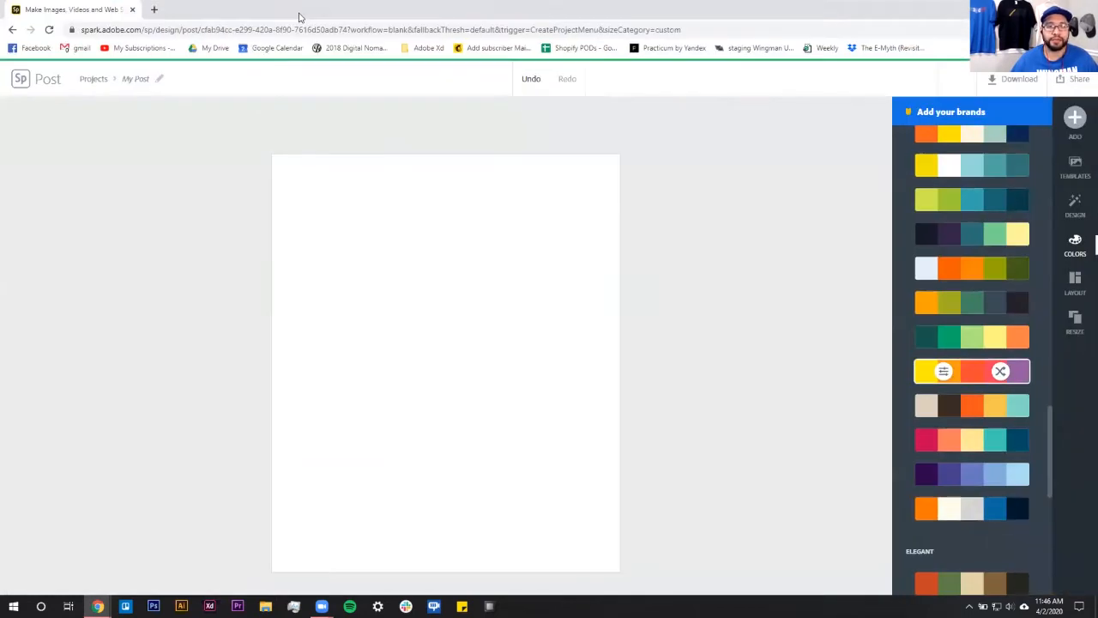
{"action": "key", "text": "super+Right"}
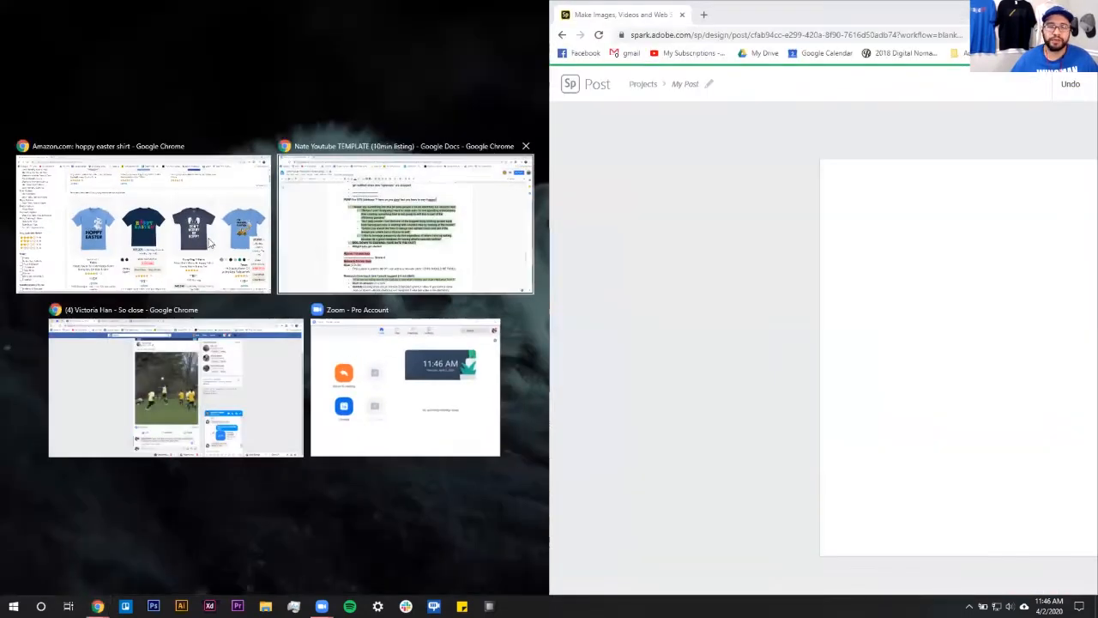
{"action": "left_click", "coordinate": [232, 257]}
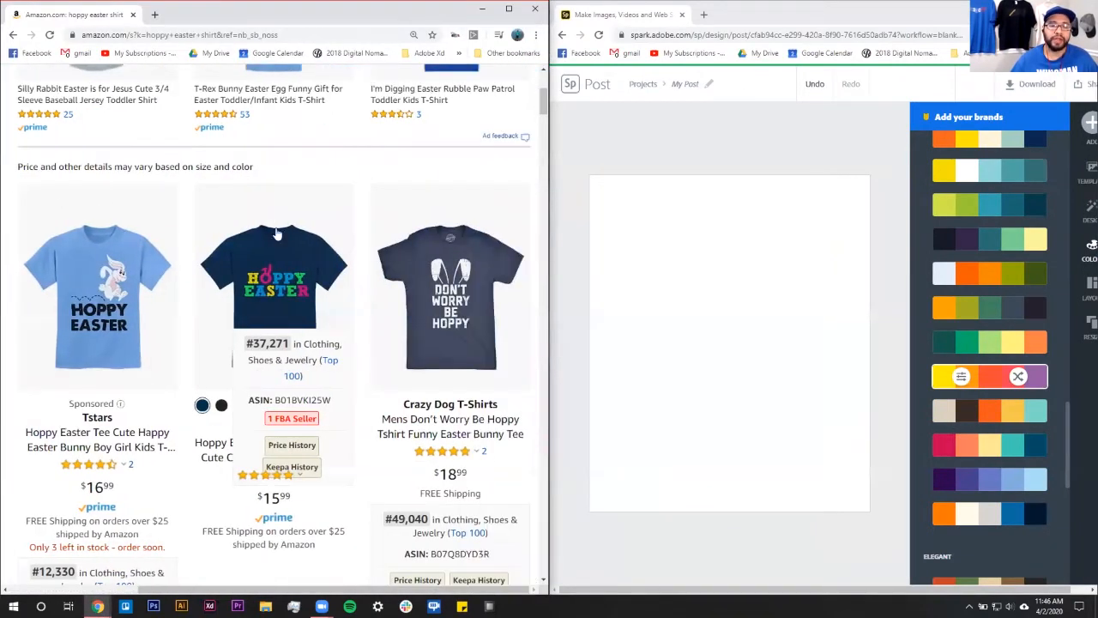
- Open the product page of the navy shirt with the multicoloured "Hoppy Easter" lettering
{"action": "scroll", "coordinate": [277, 257], "scroll_direction": "down", "scroll_amount": 2}
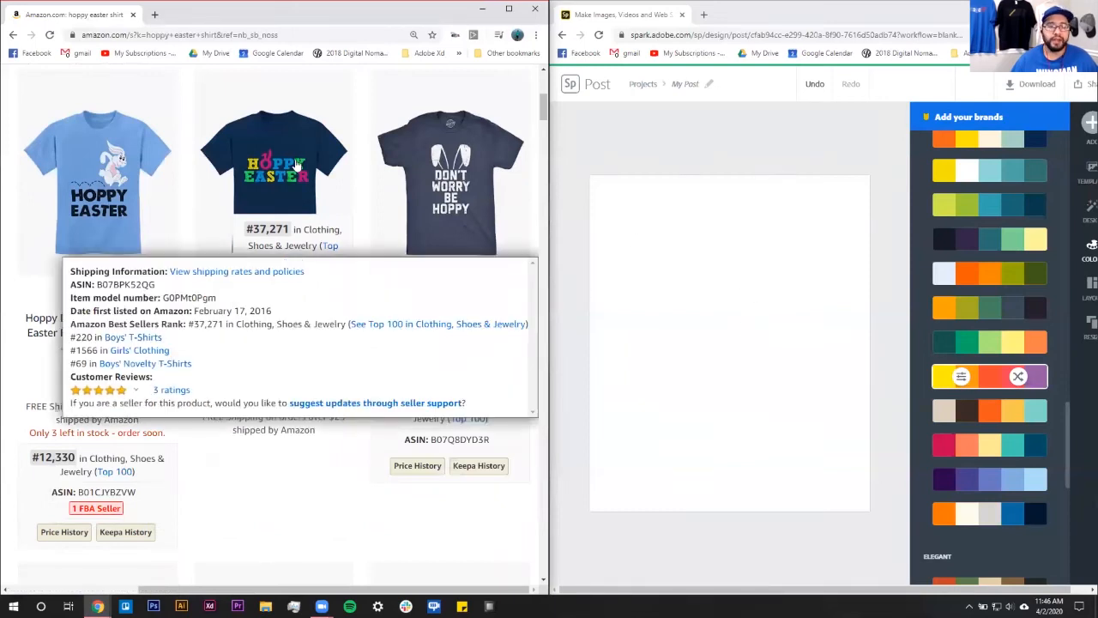
{"action": "left_click", "coordinate": [341, 370]}
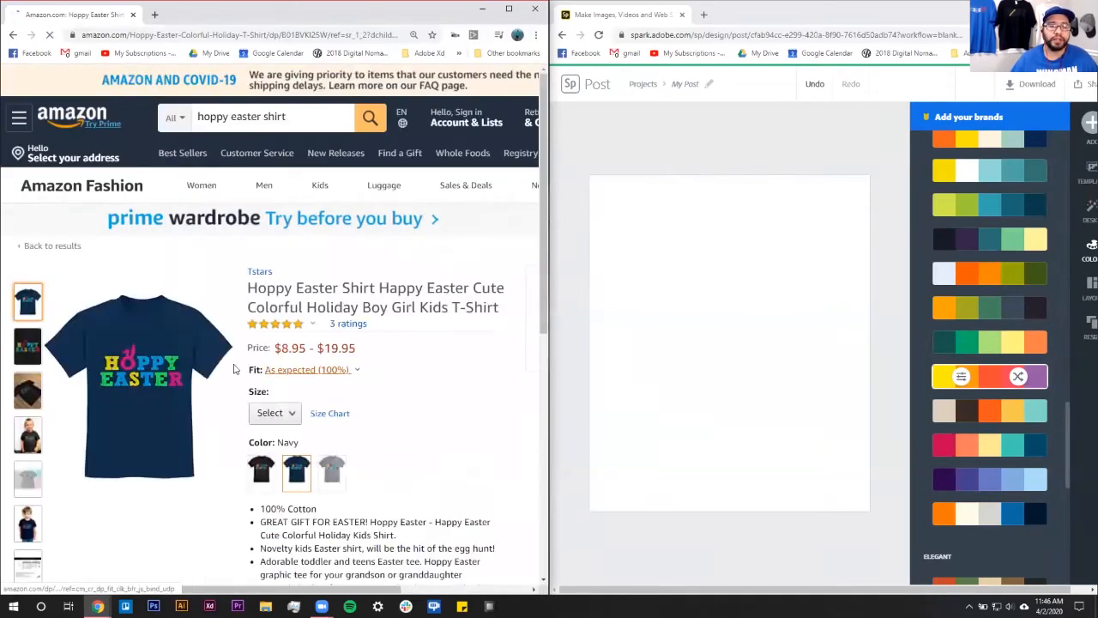
{"action": "mouse_move", "coordinate": [108, 384]}
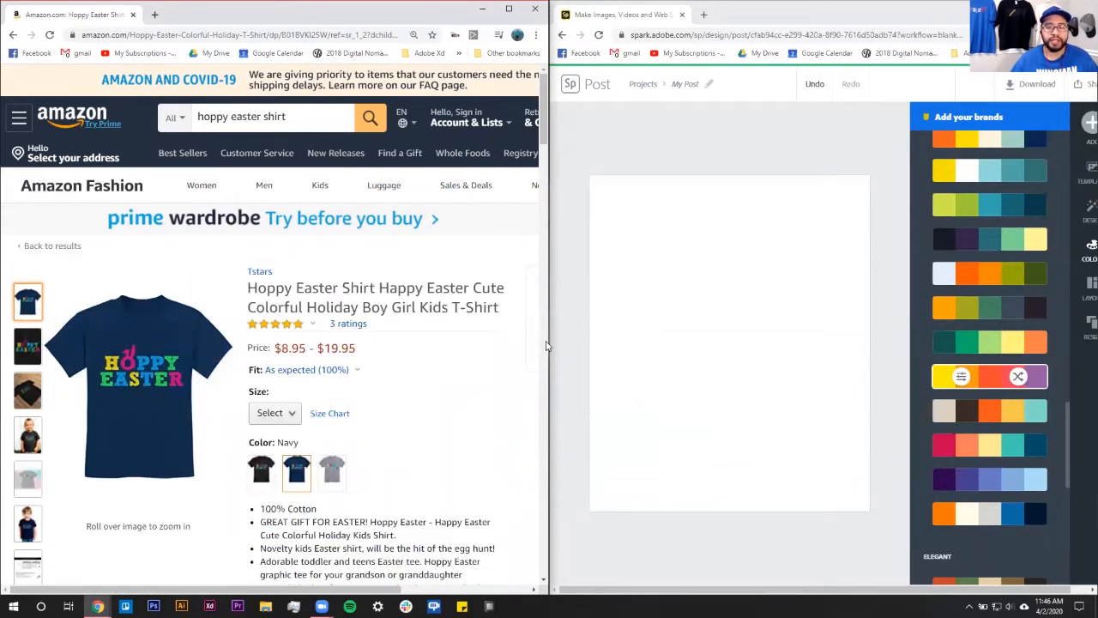
- Narrow the Amazon window to about a quarter of the screen and widen the Adobe Spark window to fill the rest
{"action": "left_click_drag", "start_coordinate": [548, 340], "coordinate": [286, 343]}
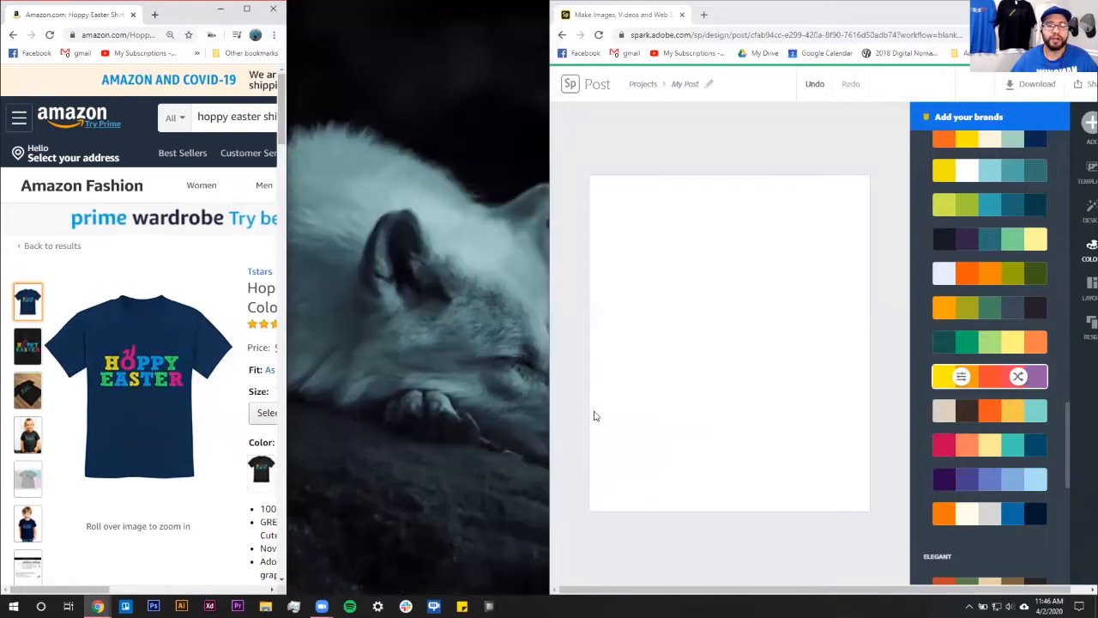
{"action": "left_click", "coordinate": [553, 368]}
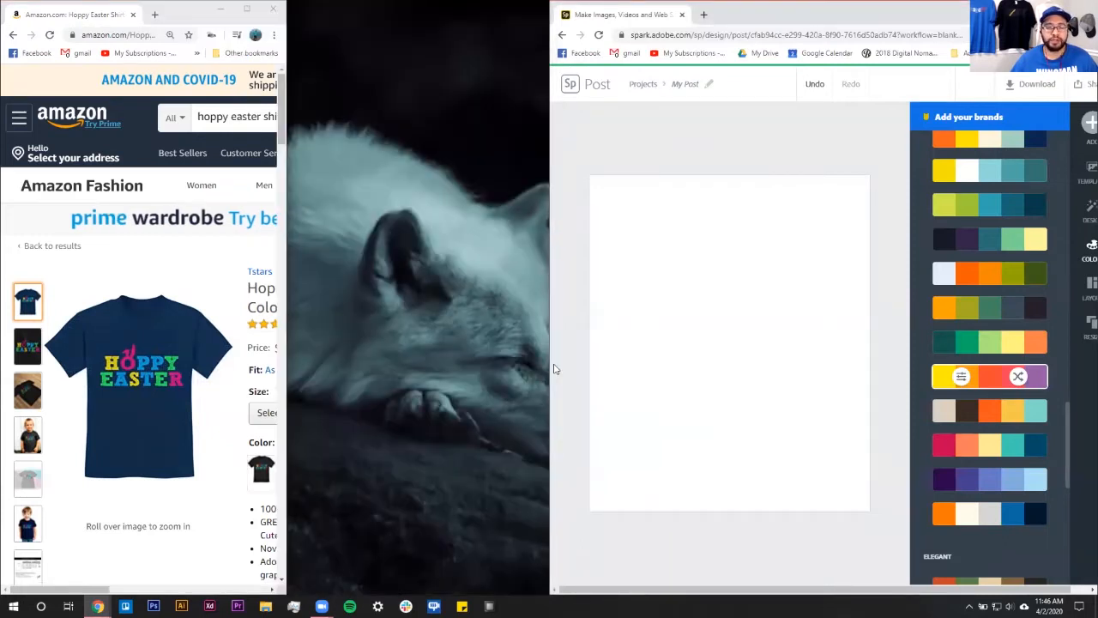
{"action": "left_click_drag", "start_coordinate": [551, 369], "coordinate": [288, 365]}
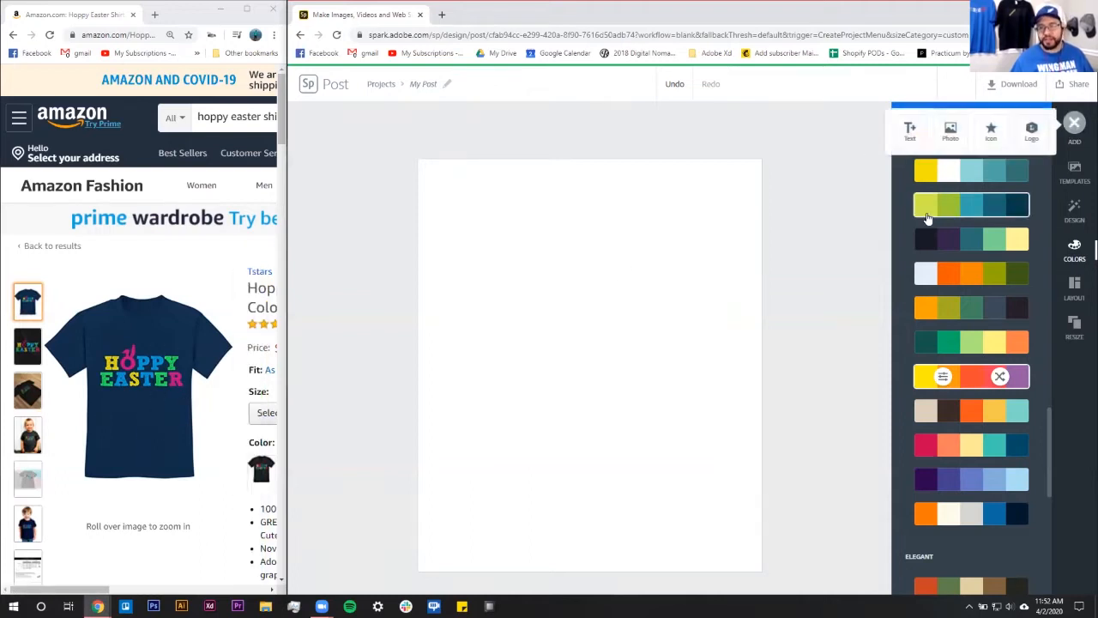
- Add a text element reading "Hoppy Easter" to the blank post
{"action": "left_click", "coordinate": [917, 142]}
{"action": "left_click", "coordinate": [971, 179]}
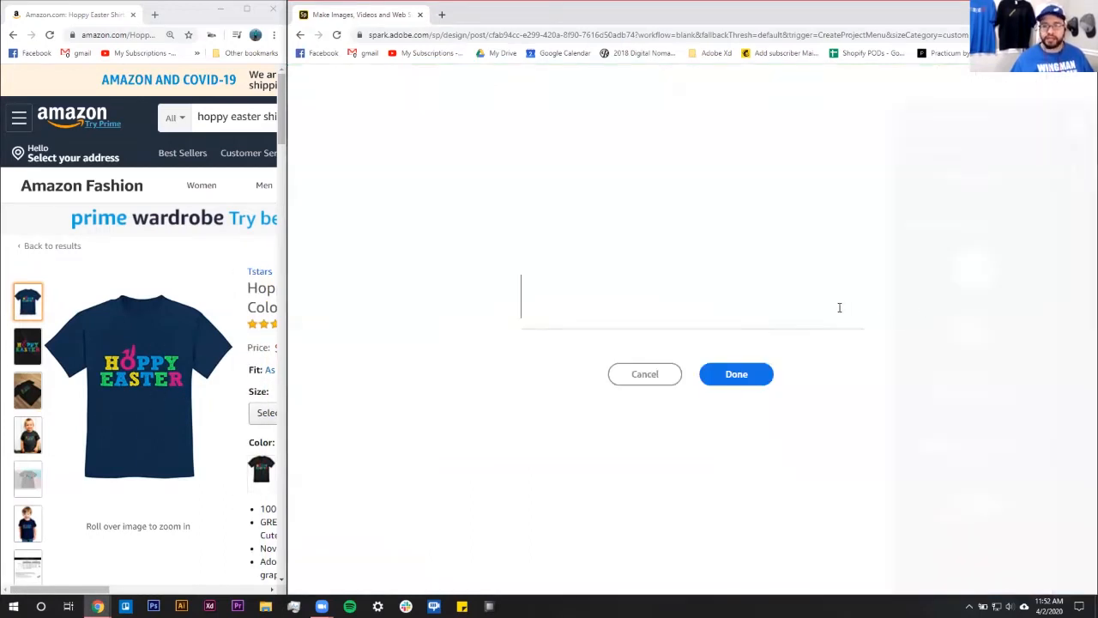
{"action": "type", "text": "Hoppy"}
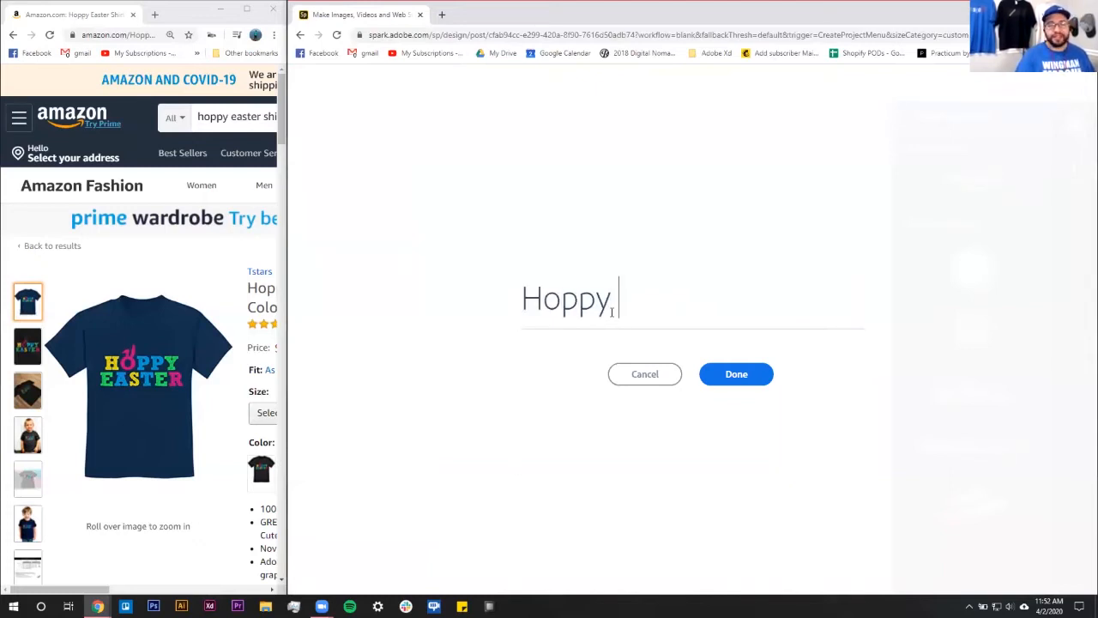
{"action": "type", "text": " Easter"}
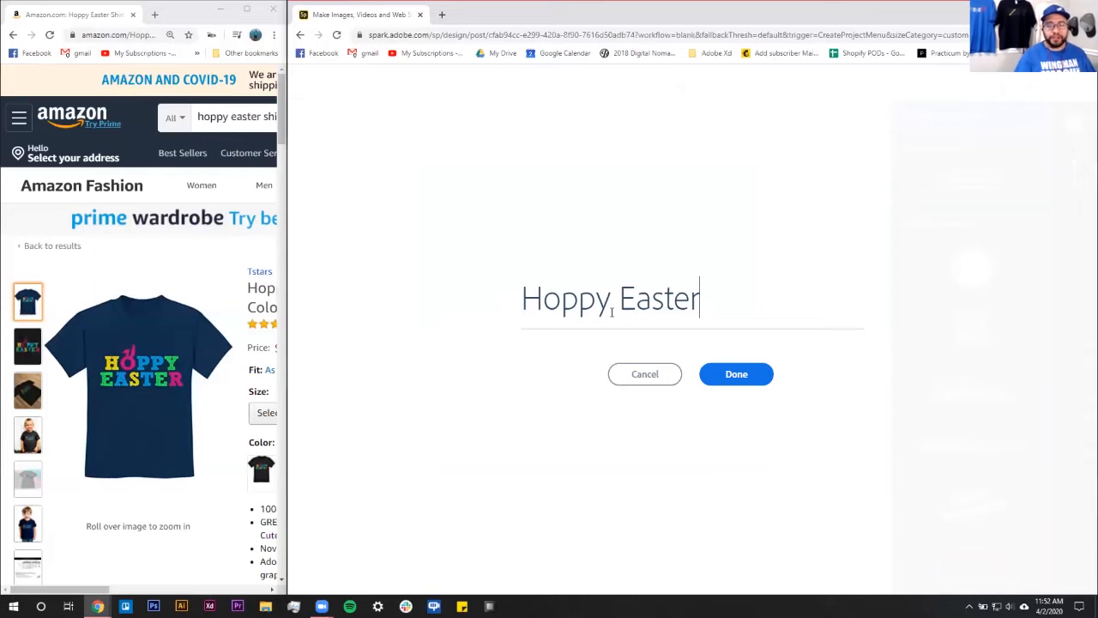
{"action": "left_click", "coordinate": [747, 386]}
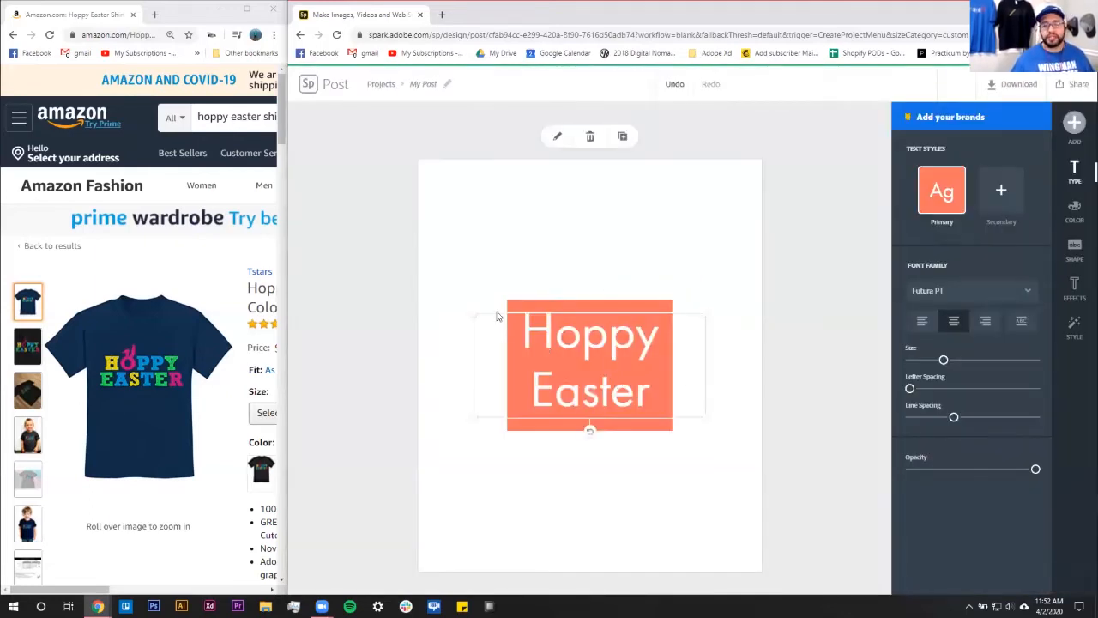
- Remove the backing shape from the "Hoppy Easter" text and place the enlarged text in the upper part of the canvas
{"action": "left_click_drag", "start_coordinate": [576, 356], "coordinate": [554, 228]}
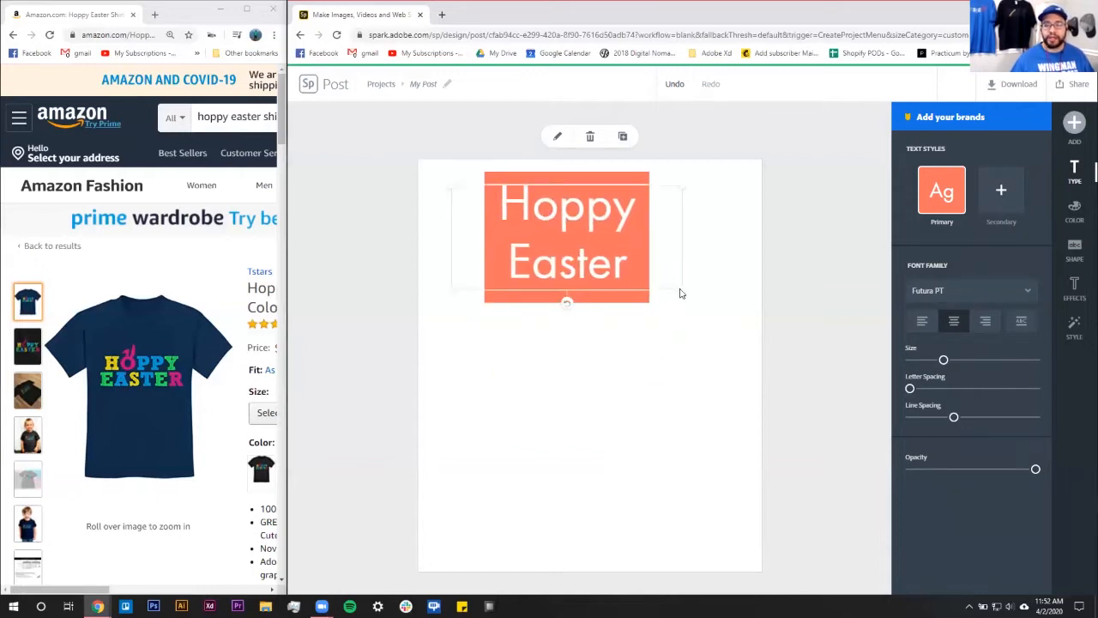
{"action": "left_click", "coordinate": [1074, 249]}
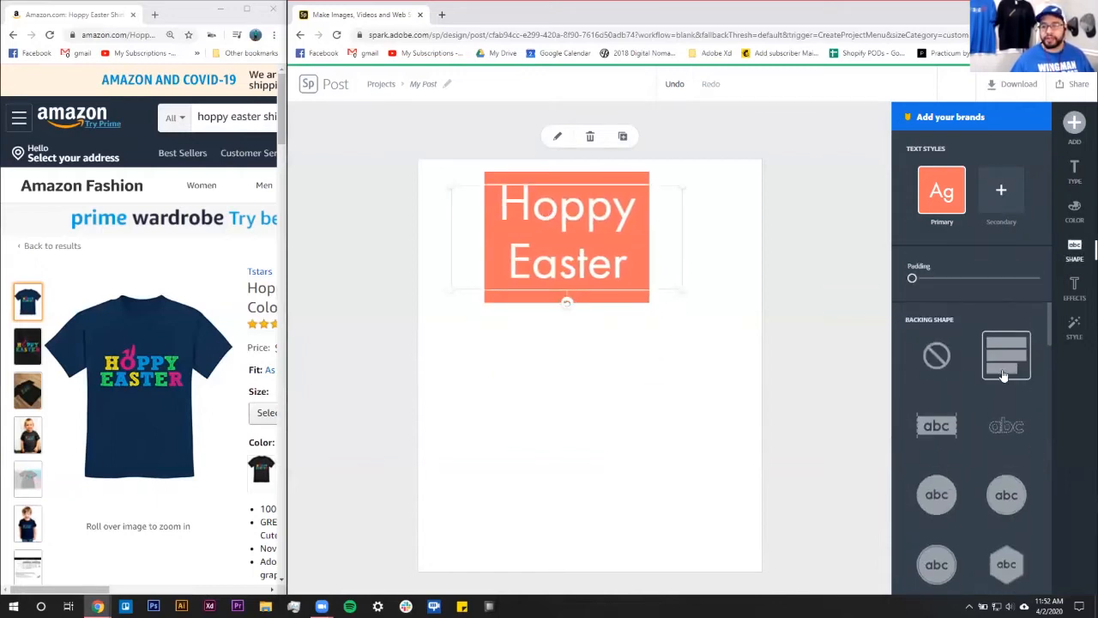
{"action": "left_click", "coordinate": [936, 355]}
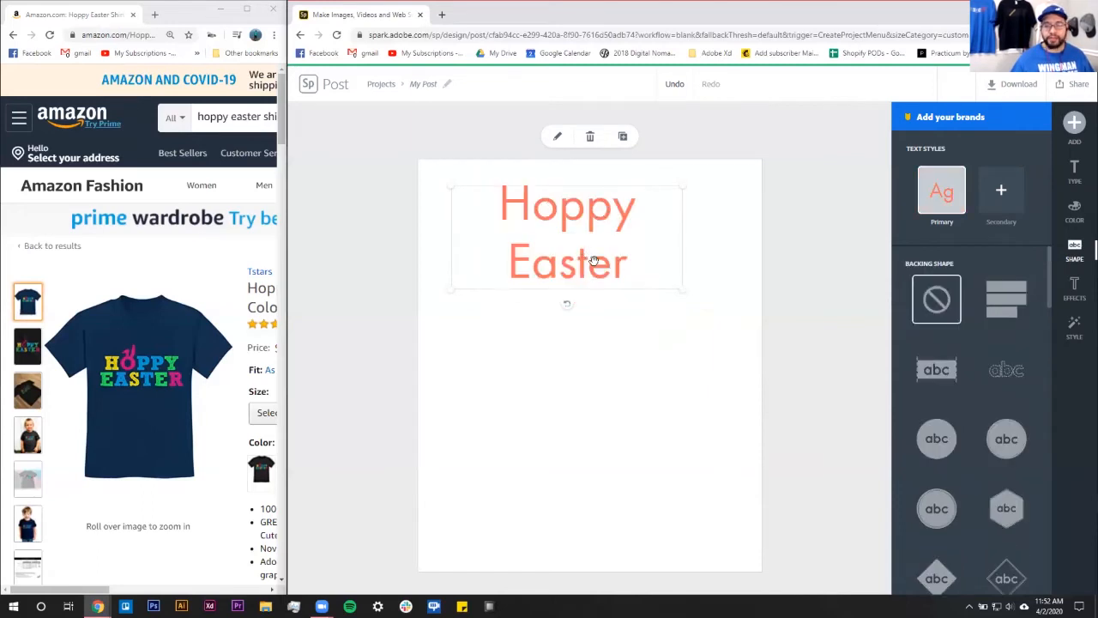
{"action": "left_click_drag", "start_coordinate": [689, 294], "coordinate": [701, 398]}
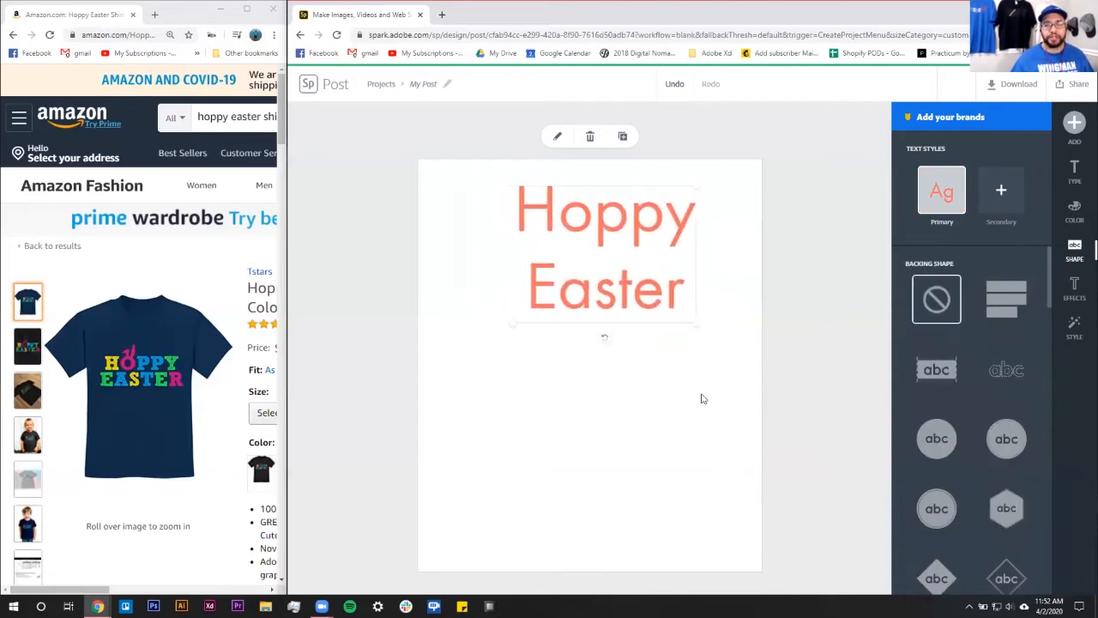
{"action": "left_click_drag", "start_coordinate": [606, 284], "coordinate": [585, 299]}
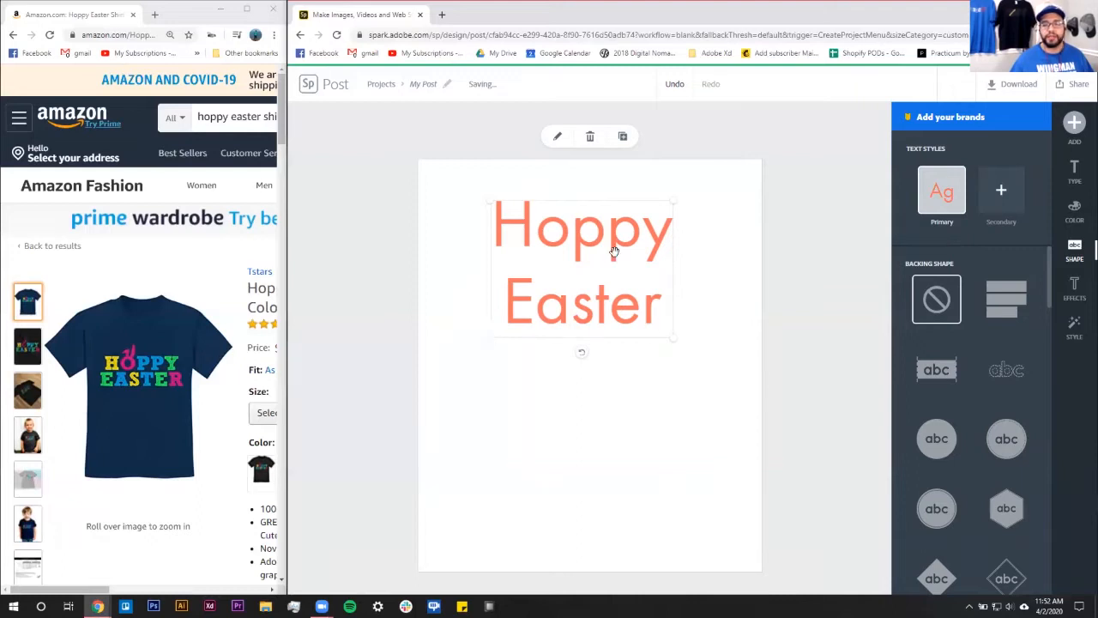
- Edit the text element so its first word reads "HOPPY" in capitals
{"action": "double_click", "coordinate": [605, 283]}
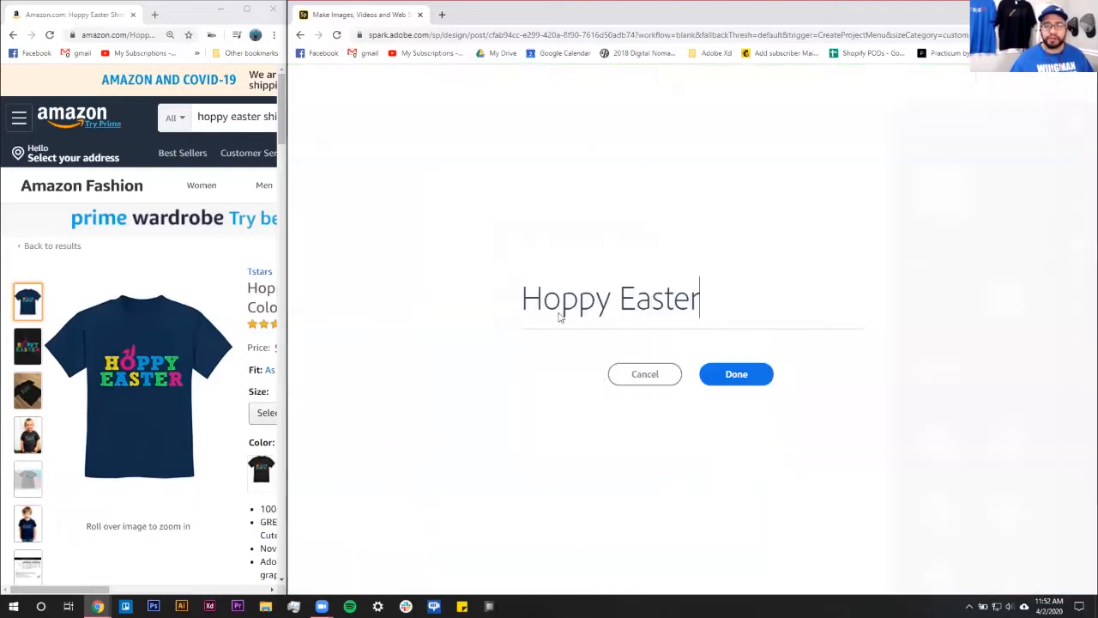
{"action": "type", "text": "OPPY"}
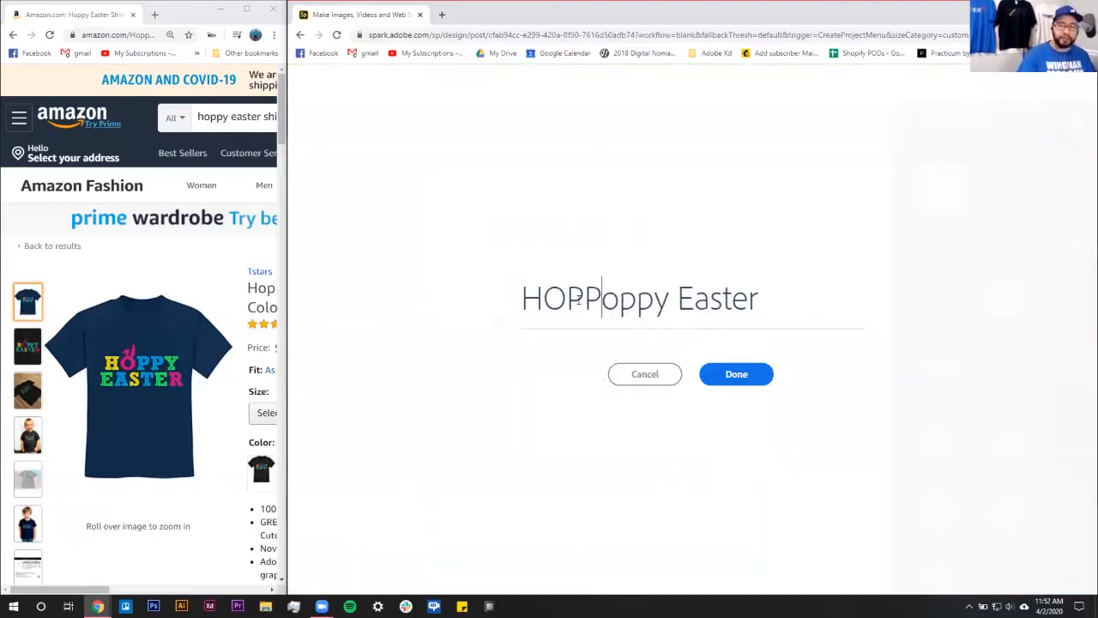
{"action": "key", "text": "Delete"}
{"action": "key", "text": "Delete"}
{"action": "key", "text": "Delete"}
{"action": "key", "text": "Delete"}
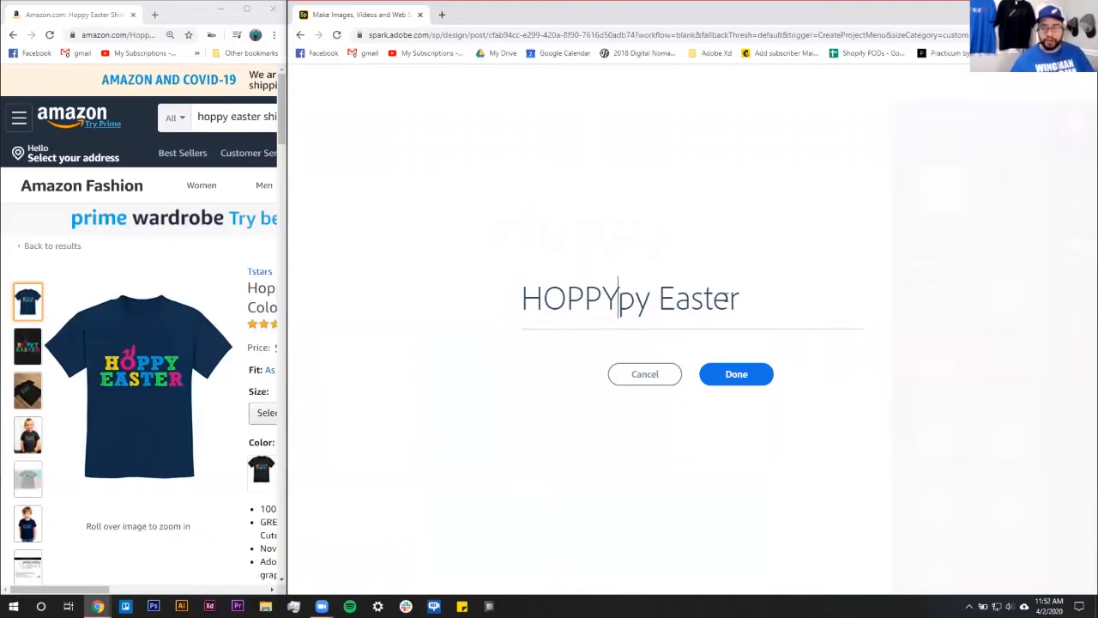
- Replace the second word with "EASTER" in capitals and apply the text edit
{"action": "key", "text": "Right"}
{"action": "key", "text": "Right"}
{"action": "type", "text": "Aste"}
{"action": "key", "text": "BackSpace"}
{"action": "key", "text": "BackSpace"}
{"action": "key", "text": "BackSpace"}
{"action": "type", "text": "STER"}
{"action": "key", "text": "Delete"}
{"action": "key", "text": "Delete"}
{"action": "key", "text": "Delete"}
{"action": "key", "text": "Delete"}
{"action": "key", "text": "Delete"}
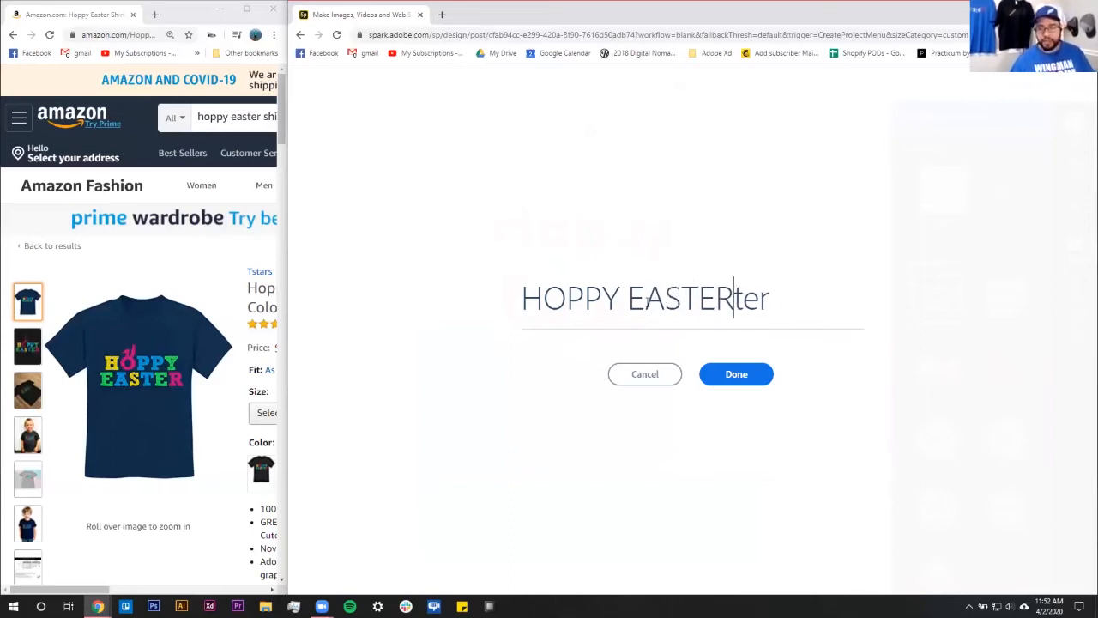
{"action": "left_click", "coordinate": [757, 379]}
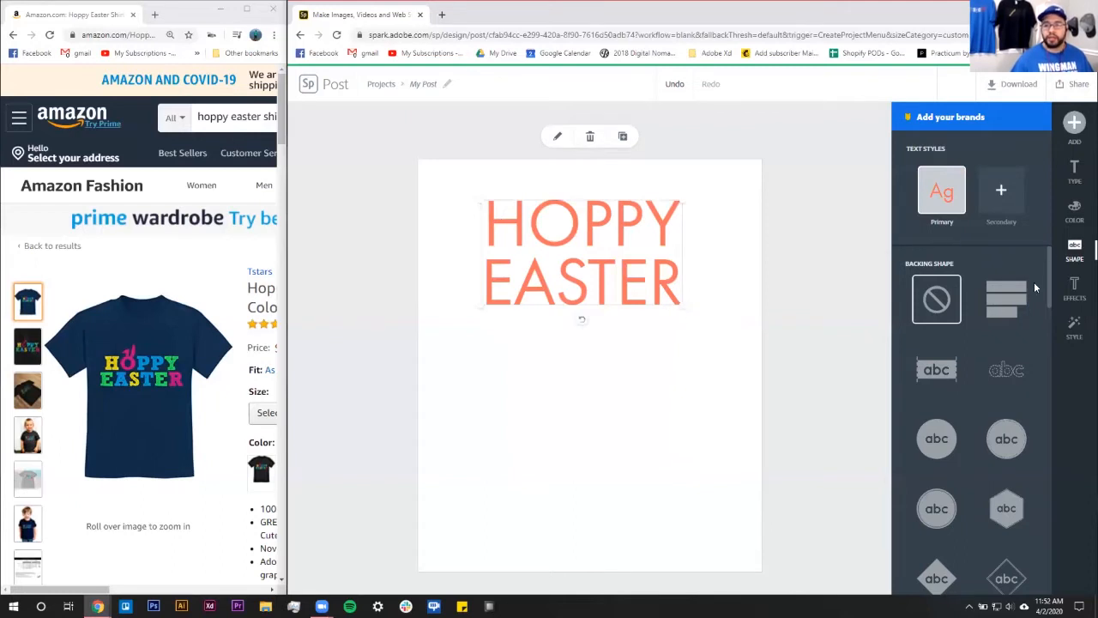
- Change the font of the "HOPPY EASTER" text to Bebas Neue Regular
{"action": "left_click", "coordinate": [1074, 172]}
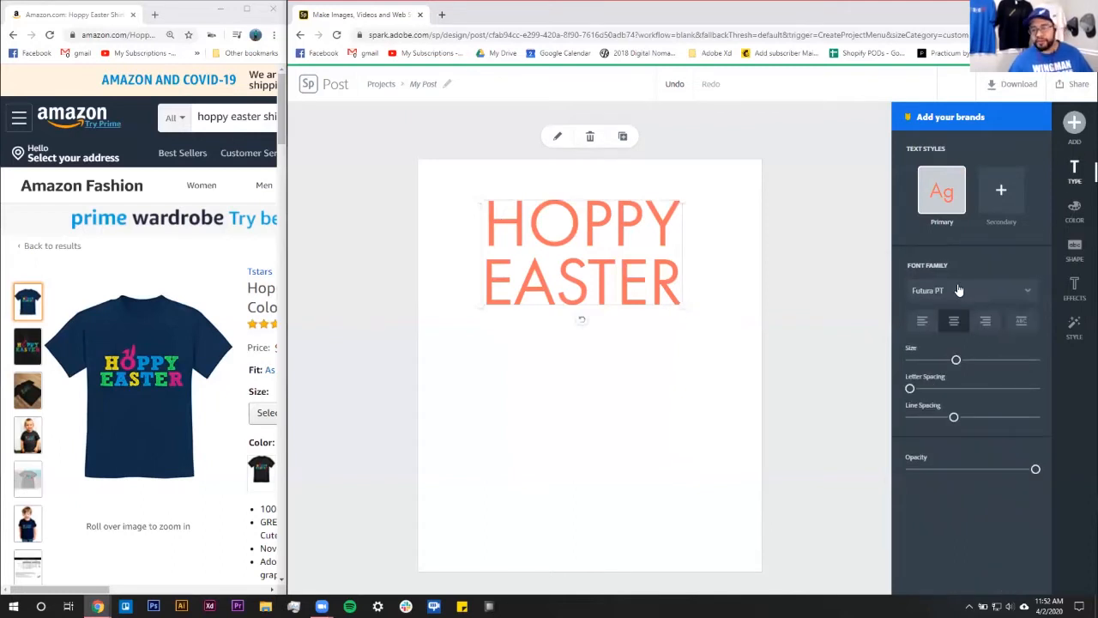
{"action": "left_click", "coordinate": [960, 290]}
{"action": "scroll", "coordinate": [987, 361], "scroll_direction": "up", "scroll_amount": 3}
{"action": "scroll", "coordinate": [987, 361], "scroll_direction": "up", "scroll_amount": 3}
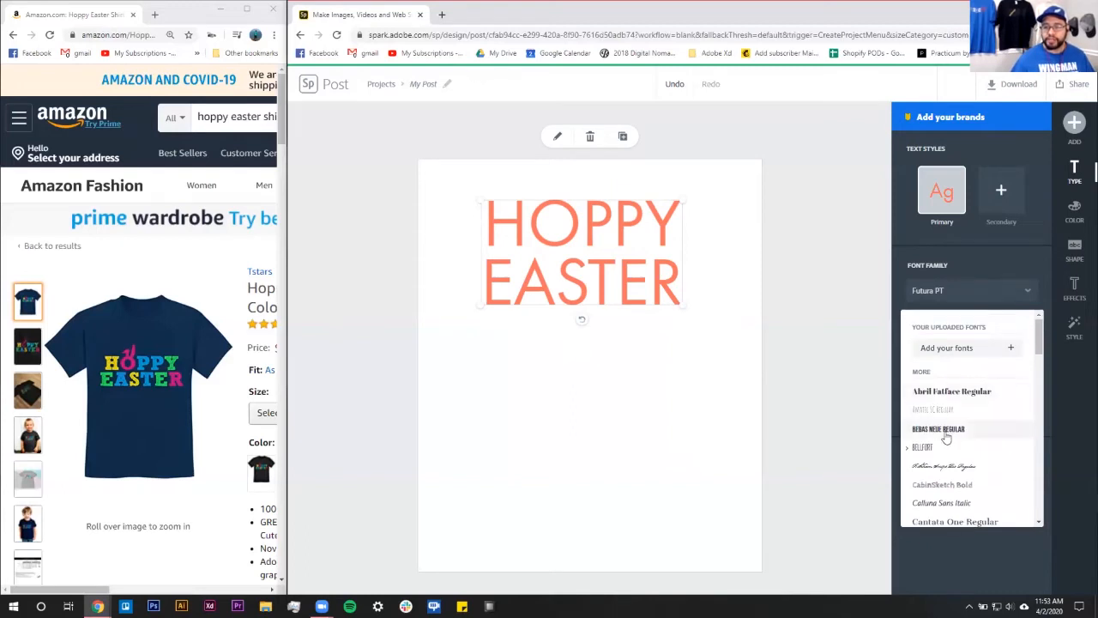
{"action": "left_click", "coordinate": [944, 430]}
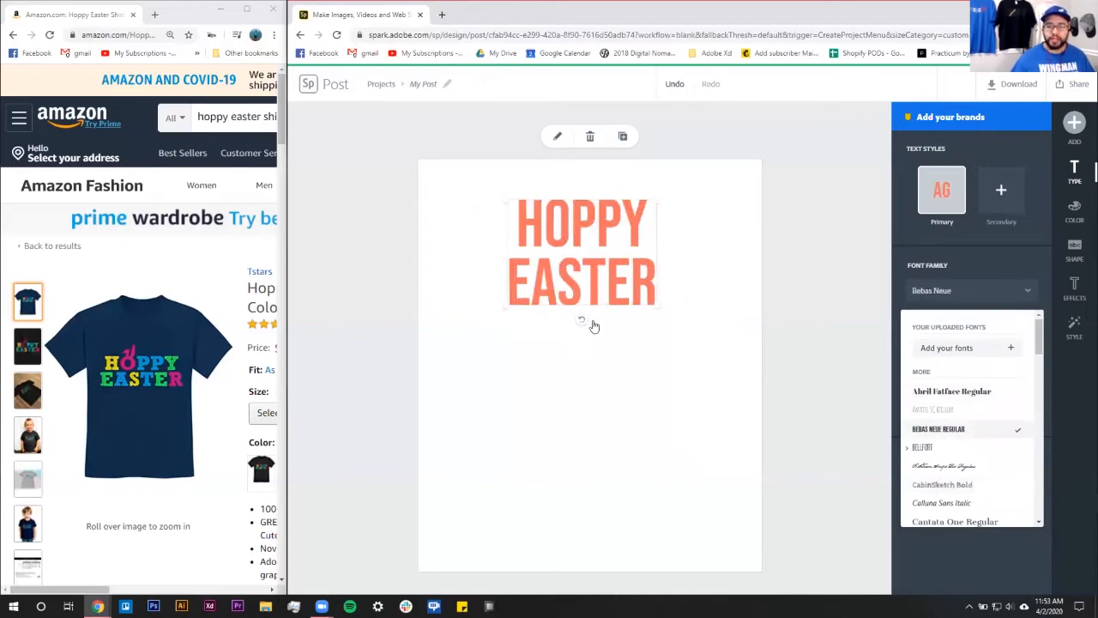
{"action": "left_click", "coordinate": [839, 317]}
{"action": "left_click", "coordinate": [567, 270]}
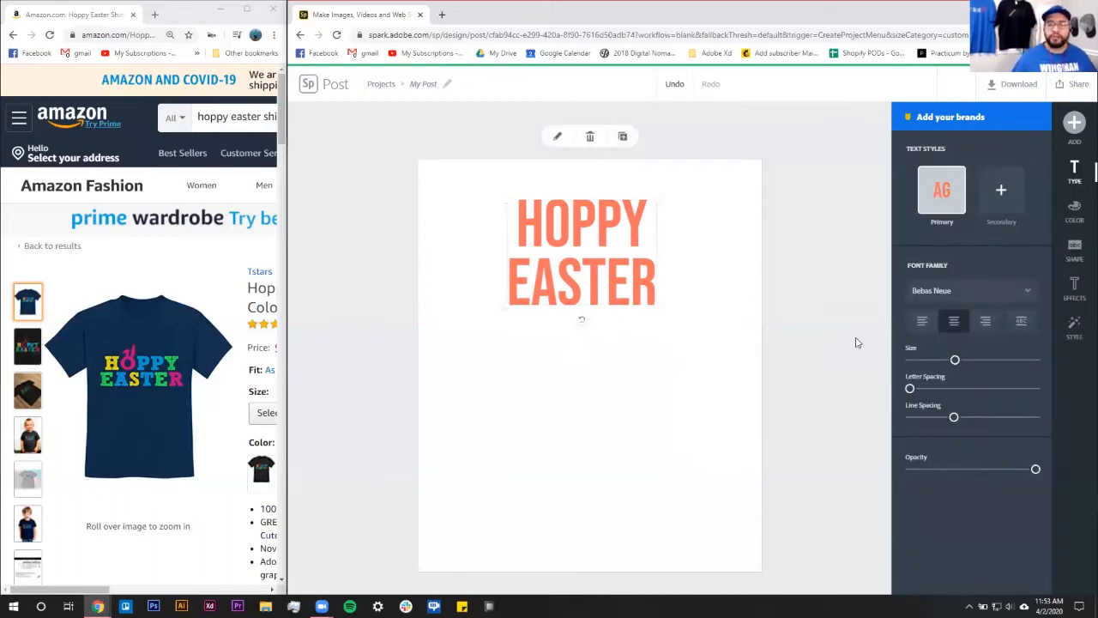
- Left-align the "HOPPY EASTER" text and enlarge it to span most of the canvas width, slightly above the canvas centre
{"action": "left_click", "coordinate": [921, 321]}
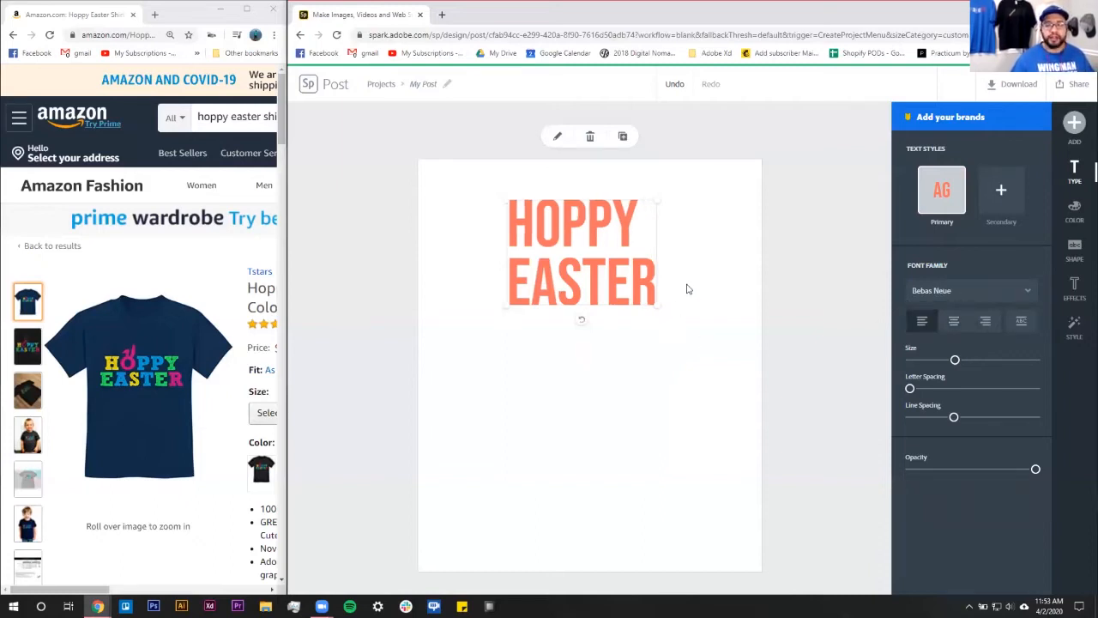
{"action": "left_click_drag", "start_coordinate": [656, 310], "coordinate": [748, 397]}
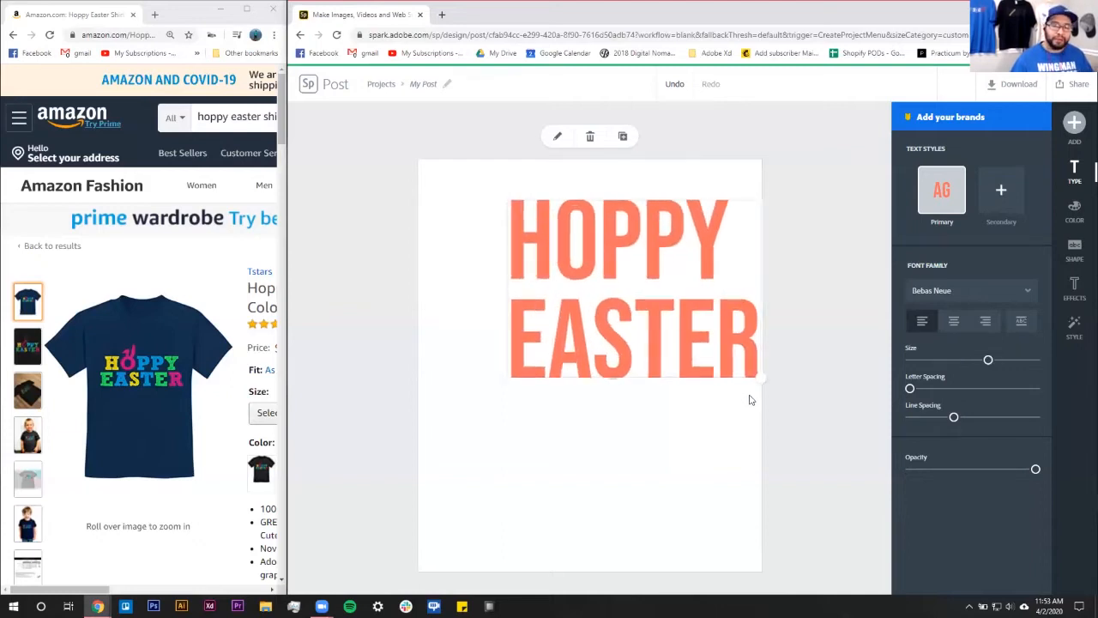
{"action": "left_click_drag", "start_coordinate": [625, 337], "coordinate": [606, 370]}
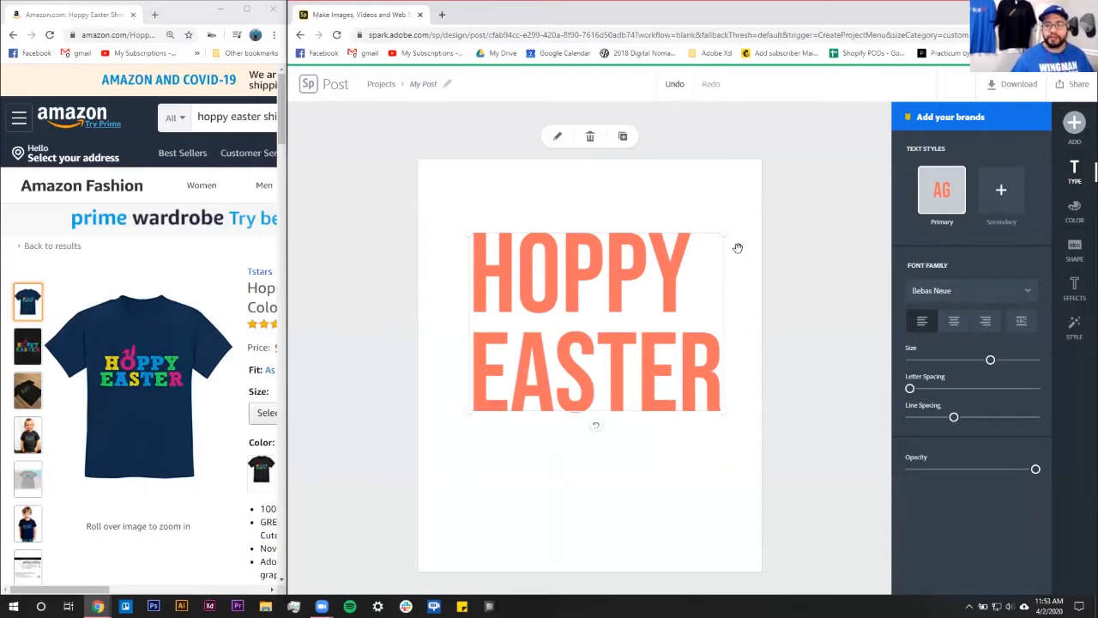
- Try centred and justified alignment on the "HOPPY EASTER" text, then return it to left alignment
{"action": "left_click", "coordinate": [953, 321]}
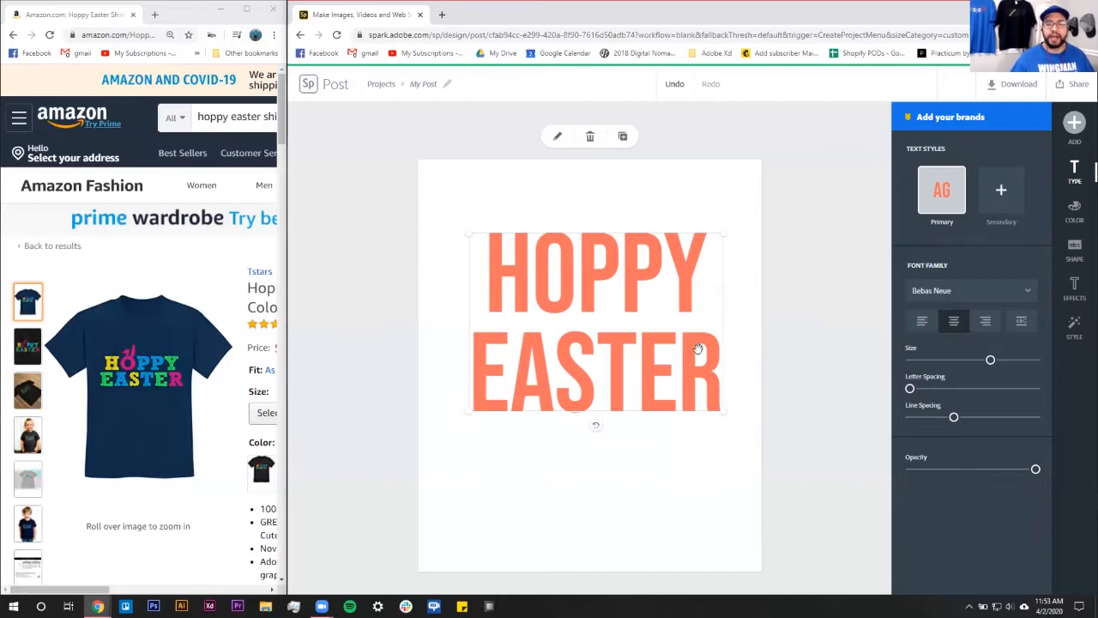
{"action": "left_click", "coordinate": [1022, 322]}
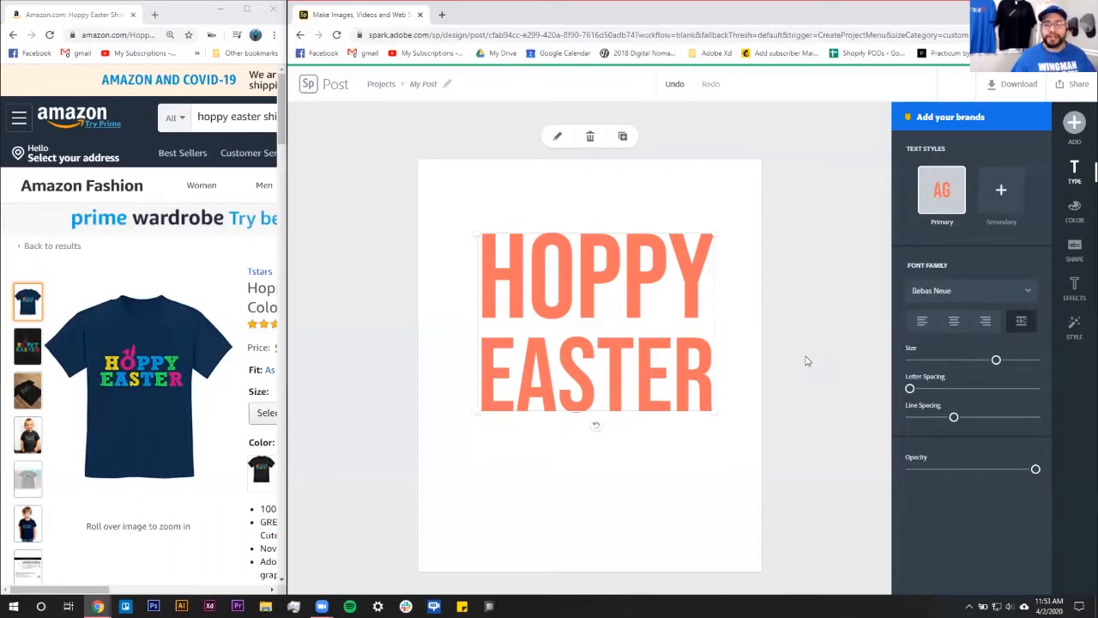
{"action": "left_click", "coordinate": [955, 321]}
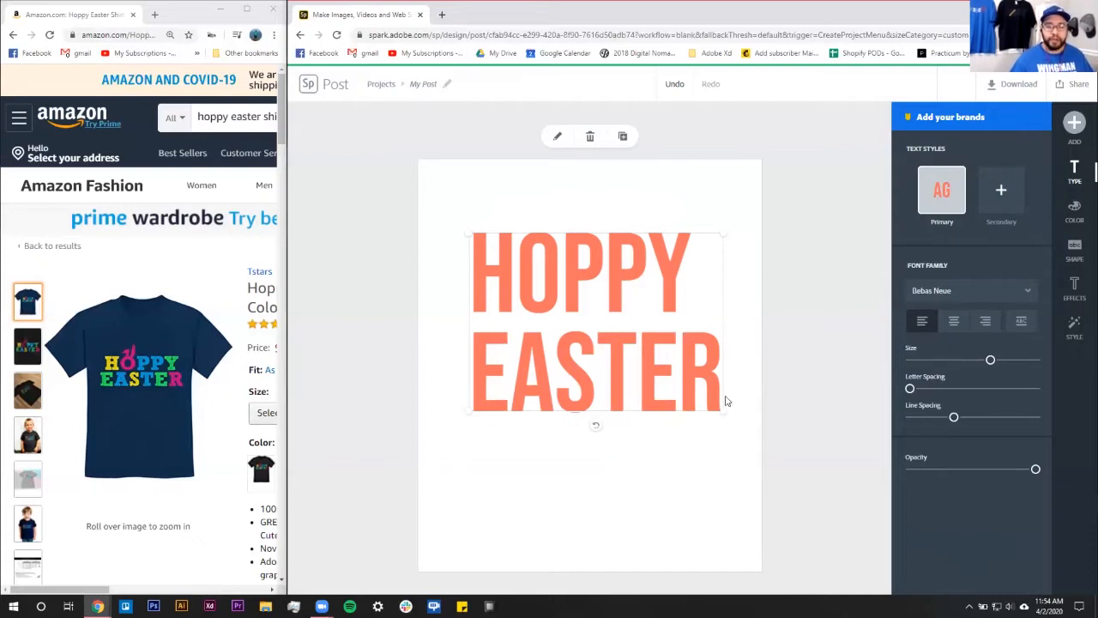
- Add the solid bunny-ears icon with one folded ear from the "bunny ears" results and place it at the bottom of "EASTER"
{"action": "left_click", "coordinate": [1074, 122]}
{"action": "left_click", "coordinate": [995, 135]}
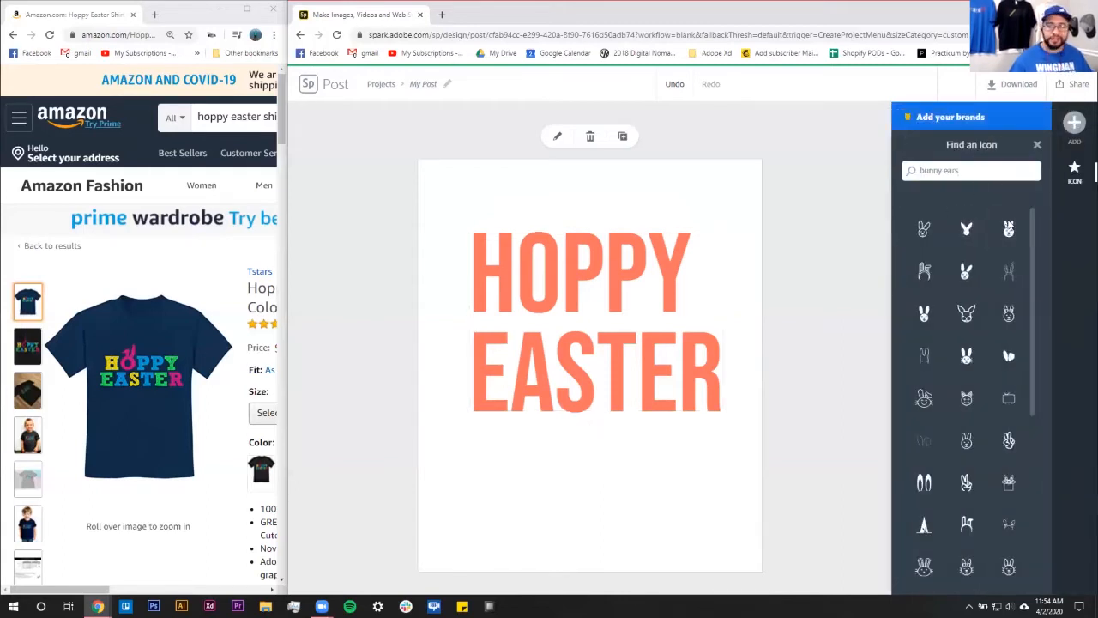
{"action": "left_click", "coordinate": [1008, 359]}
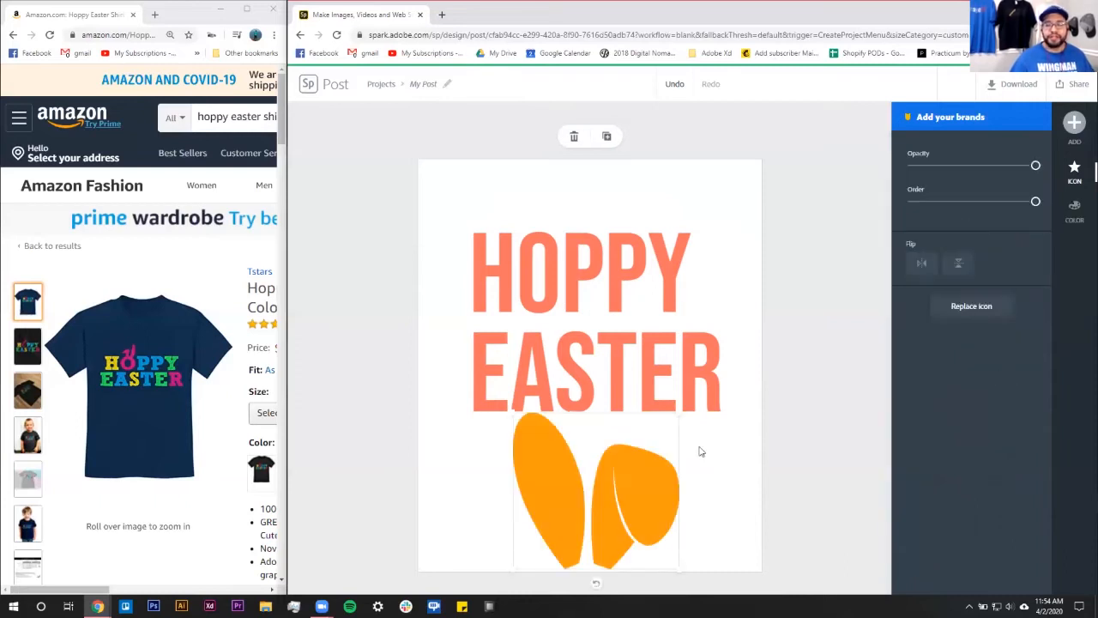
{"action": "left_click_drag", "start_coordinate": [601, 491], "coordinate": [595, 472]}
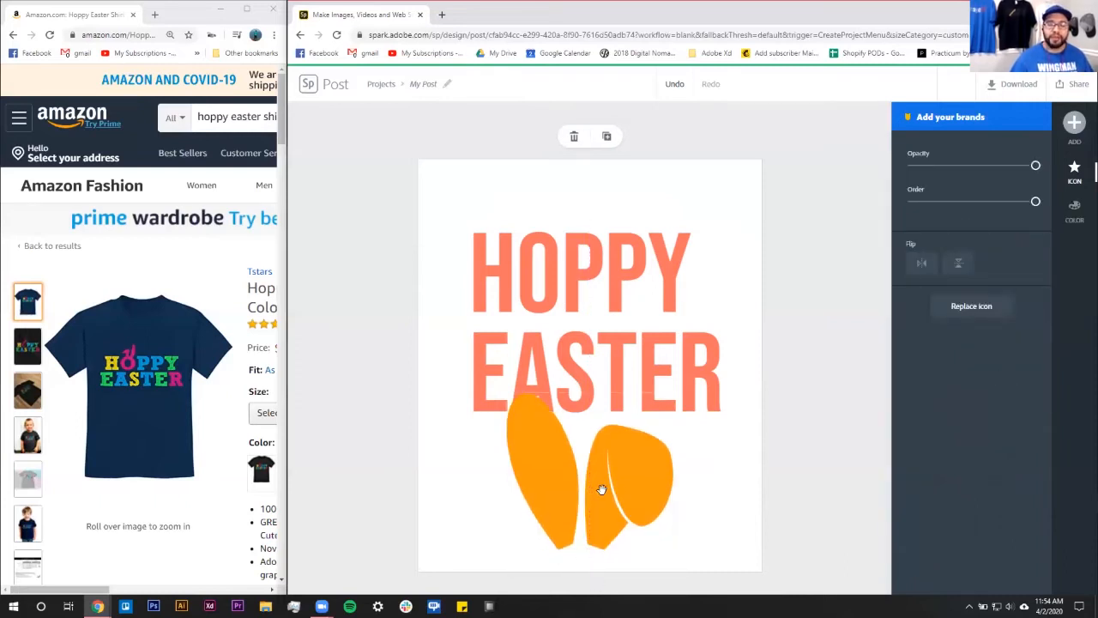
- Try replacing the bunny-ears icon with the outlined folded-ear version, then return to the solid one
{"action": "left_click", "coordinate": [970, 307]}
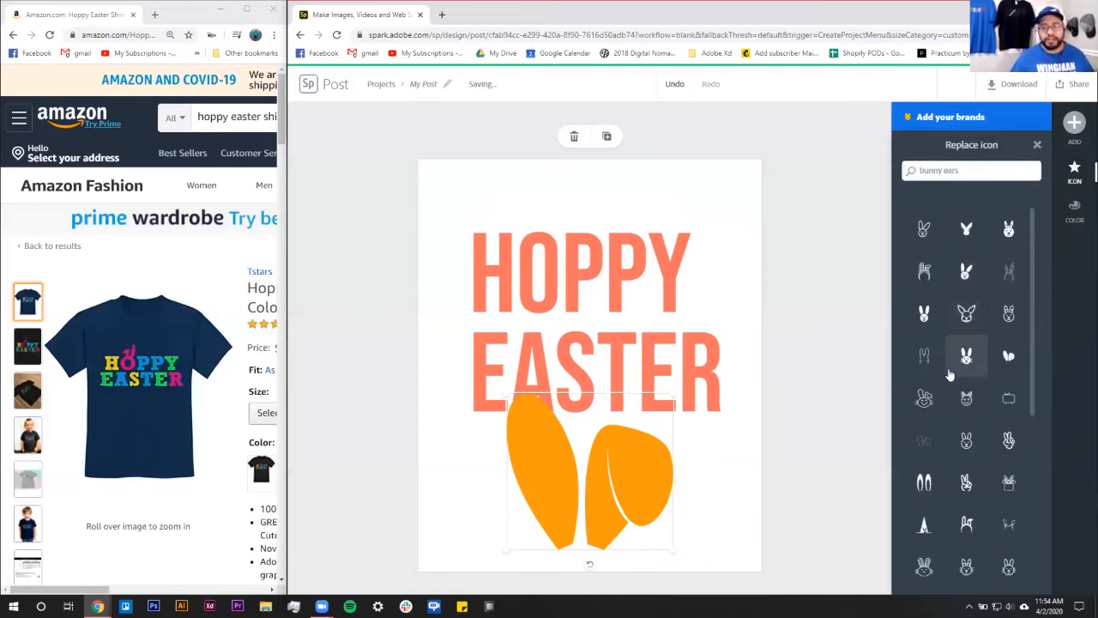
{"action": "scroll", "coordinate": [966, 464], "scroll_direction": "down", "scroll_amount": 5}
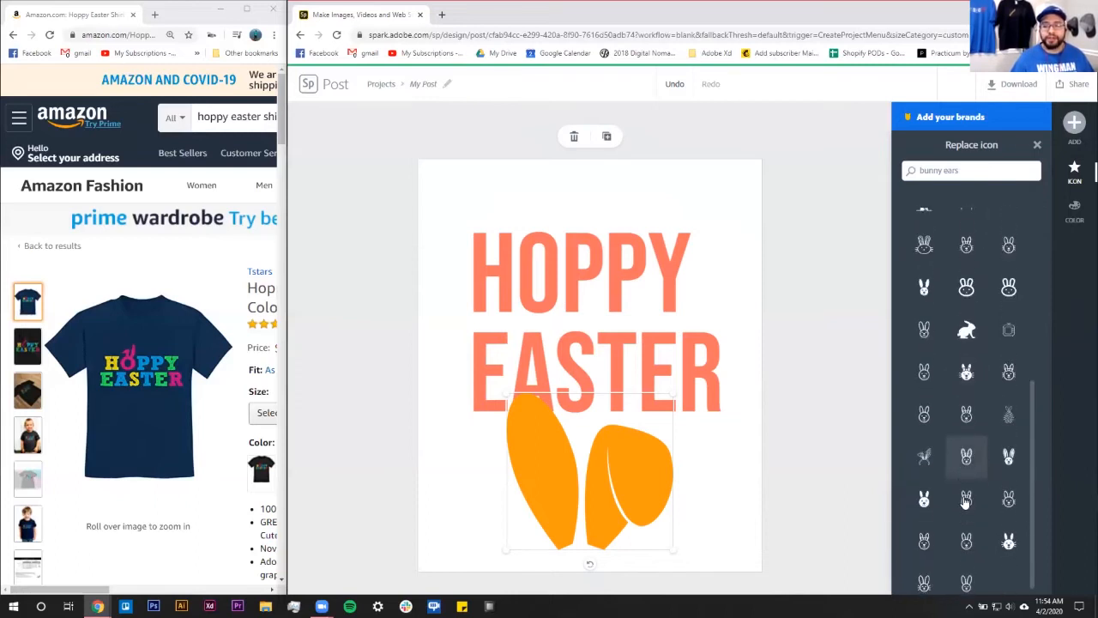
{"action": "scroll", "coordinate": [939, 438], "scroll_direction": "up", "scroll_amount": 1}
{"action": "scroll", "coordinate": [941, 431], "scroll_direction": "up", "scroll_amount": 4}
{"action": "left_click", "coordinate": [924, 342]}
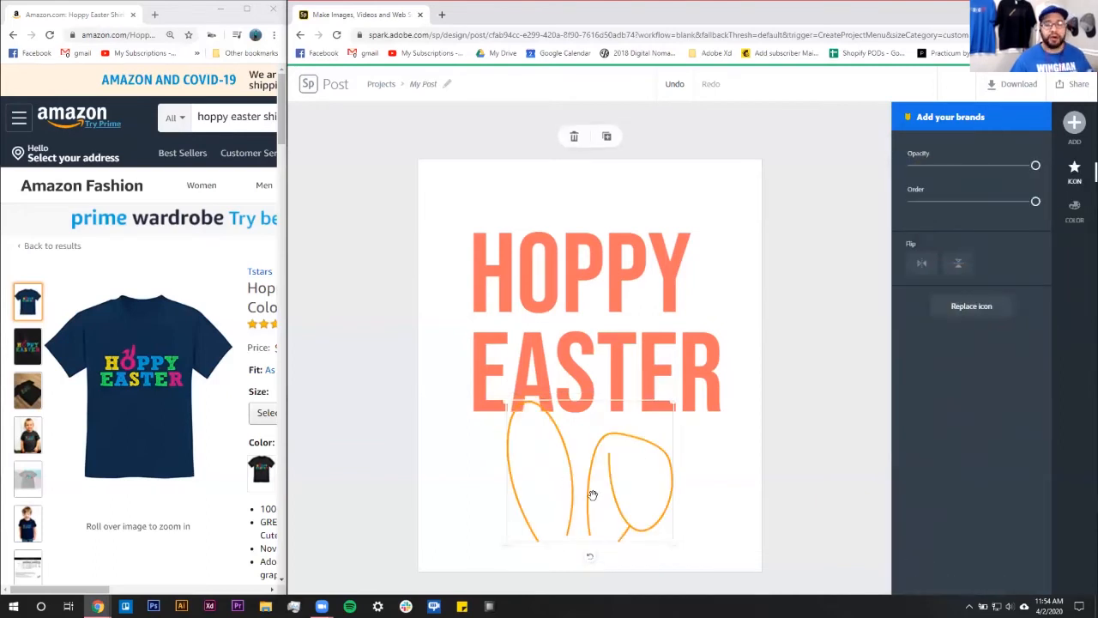
{"action": "left_click", "coordinate": [996, 311]}
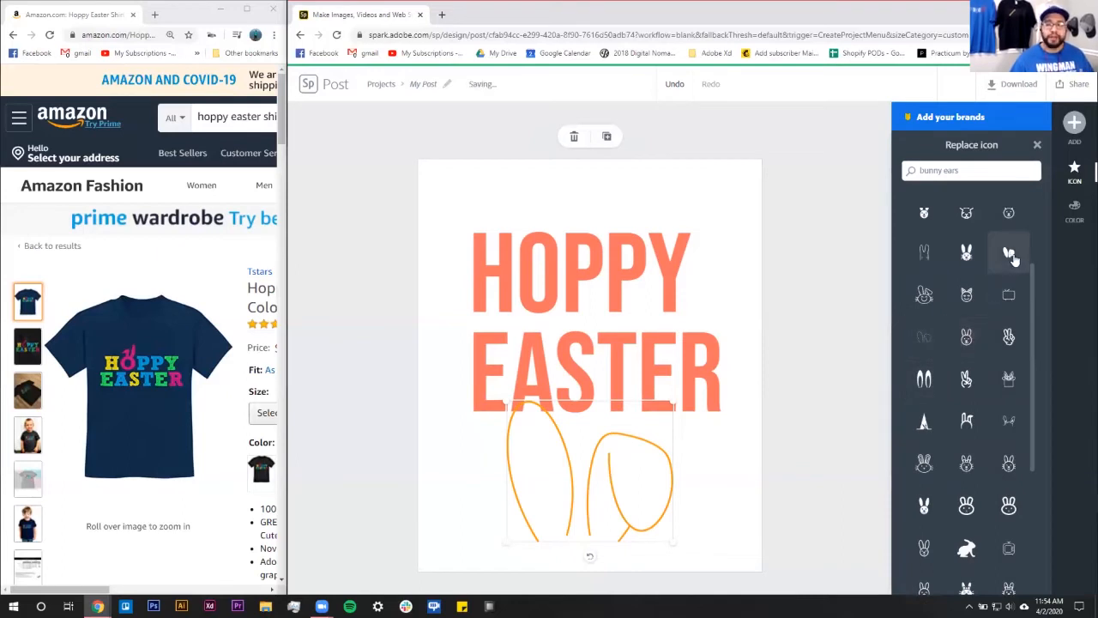
{"action": "left_click", "coordinate": [924, 337]}
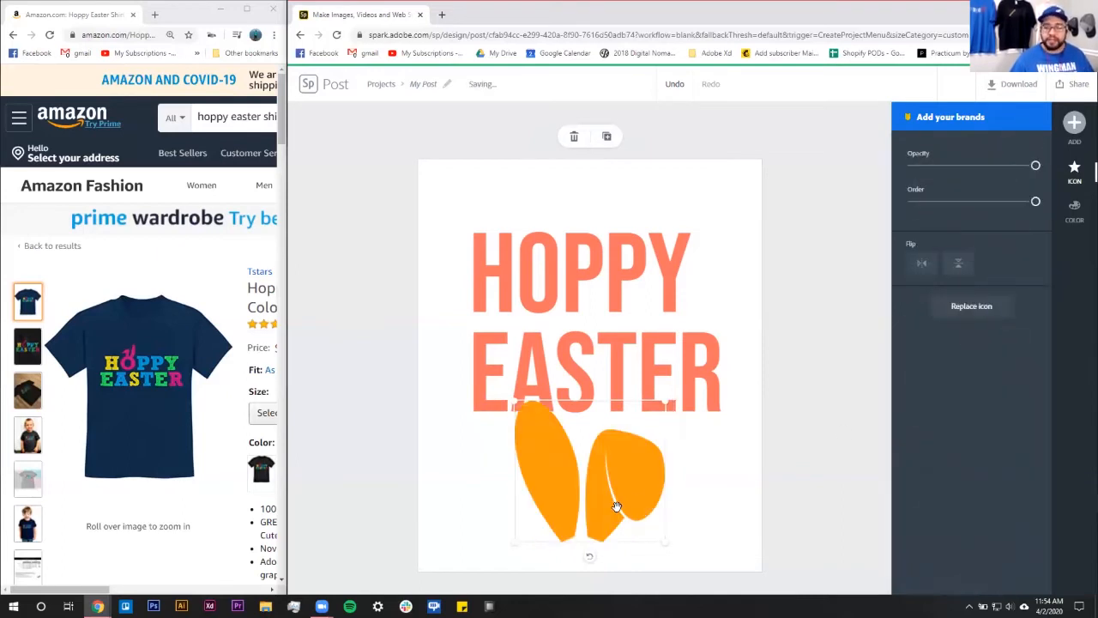
- Shrink the bunny-ears icon and place it on top of the "O" in "HOPPY"
{"action": "left_click_drag", "start_coordinate": [608, 486], "coordinate": [545, 217]}
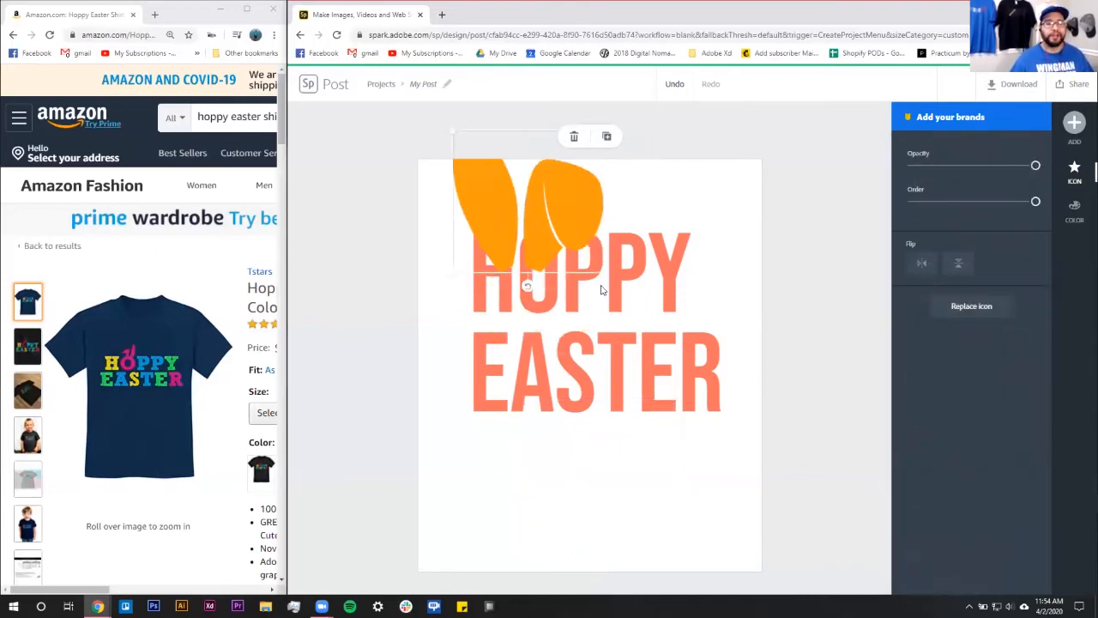
{"action": "left_click_drag", "start_coordinate": [604, 279], "coordinate": [545, 216]}
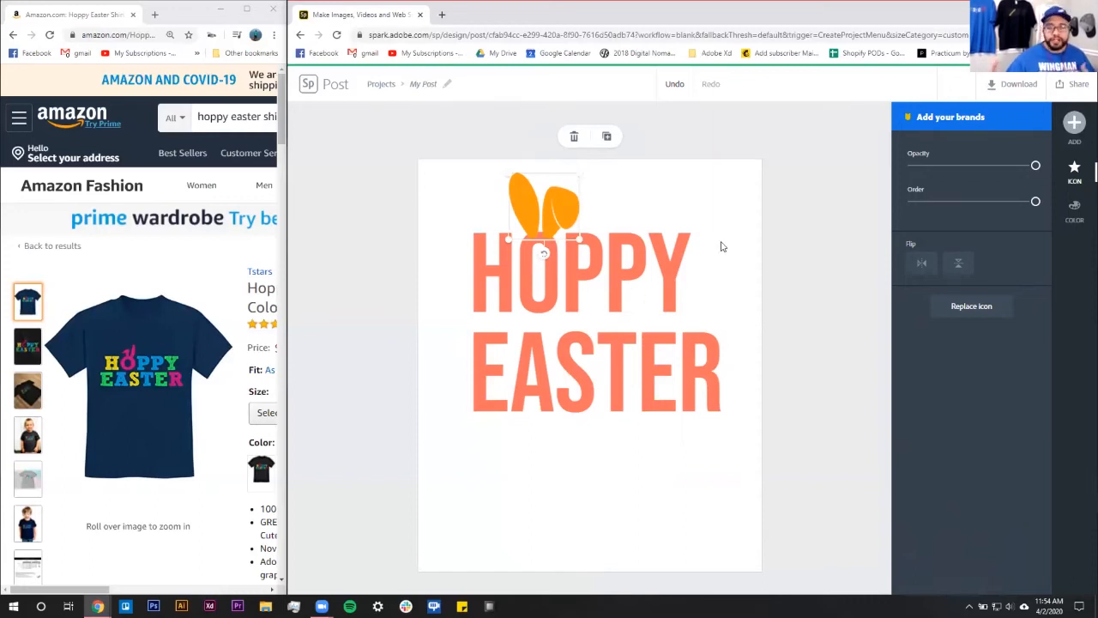
{"action": "left_click", "coordinate": [743, 216]}
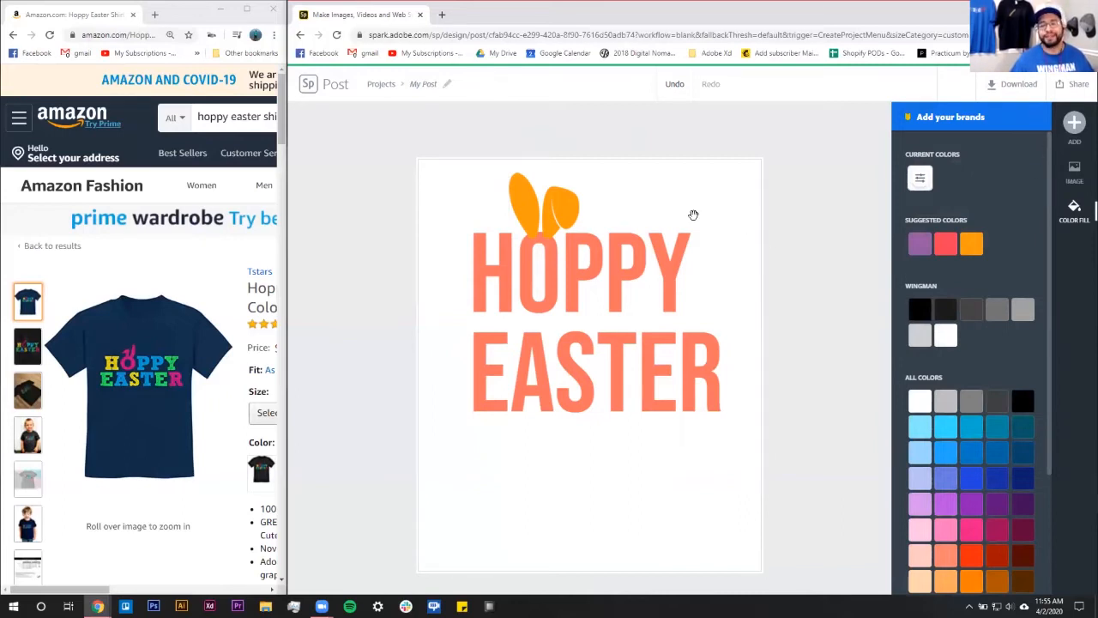
{"action": "left_click", "coordinate": [548, 206]}
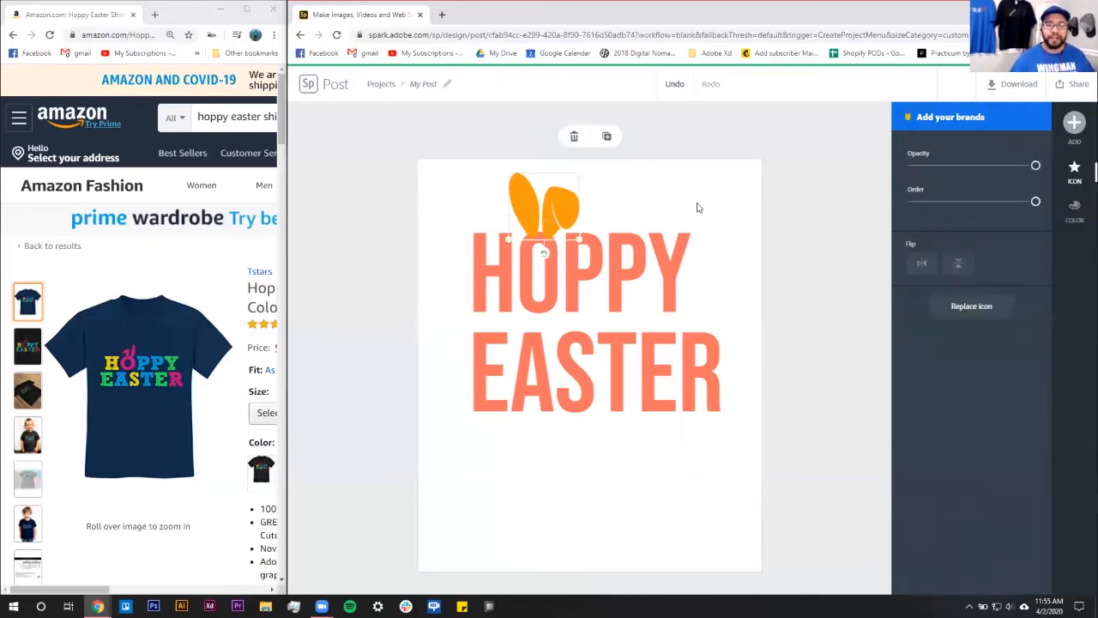
{"action": "left_click", "coordinate": [753, 323]}
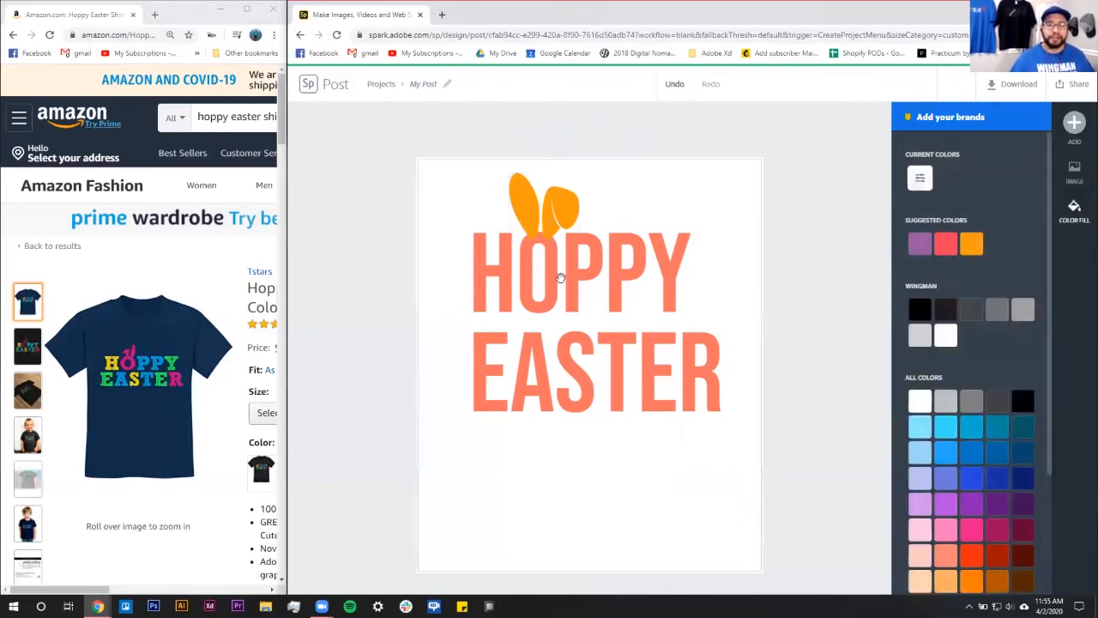
- Send the bunny ears behind the "HOPPY EASTER" text and nudge them slightly left to centre them over the "O"
{"action": "left_click", "coordinate": [549, 214]}
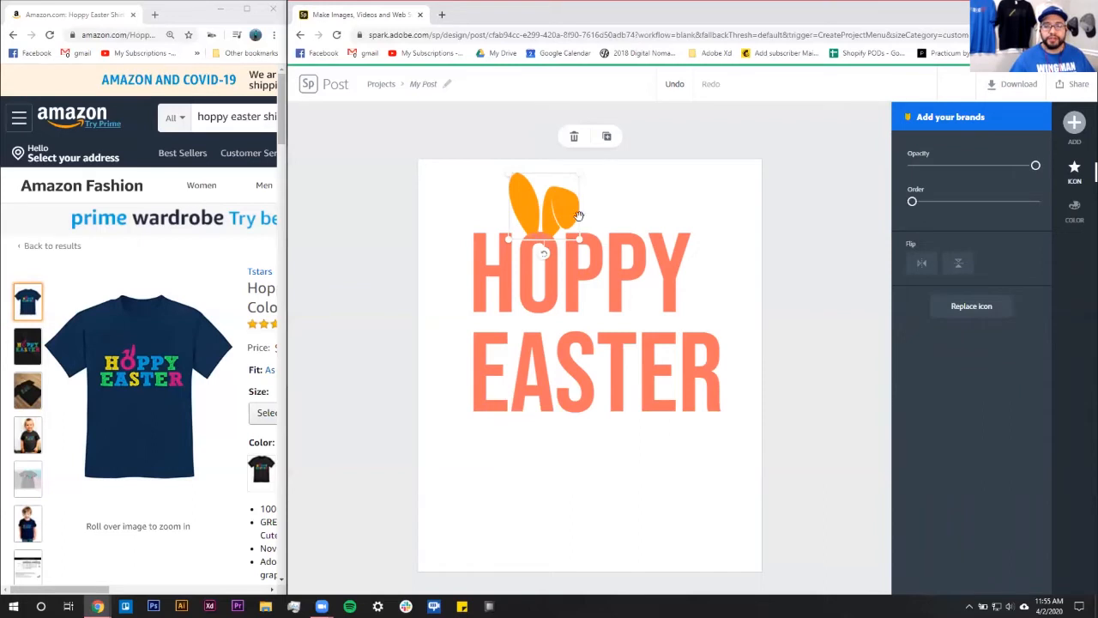
{"action": "key", "text": "Left"}
{"action": "key", "text": "Left"}
{"action": "key", "text": "Left"}
{"action": "left_click", "coordinate": [694, 200]}
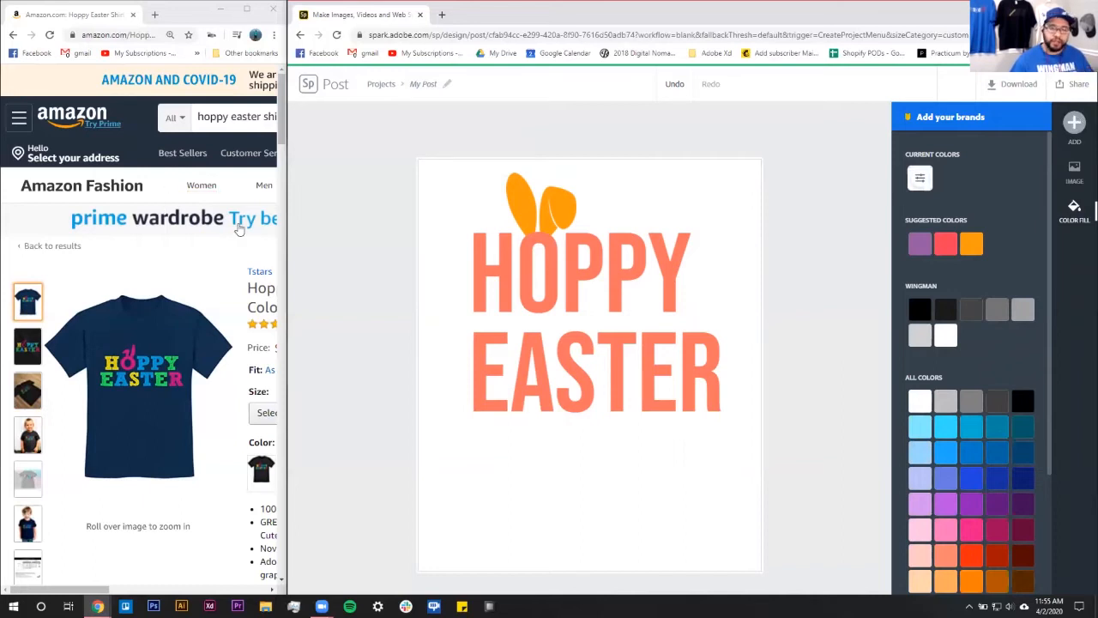
- Search the icons for "easter eggs", add the egg basket with a bow, and place it small just right of the "Y" in "HOPPY"
{"action": "left_click", "coordinate": [1074, 123]}
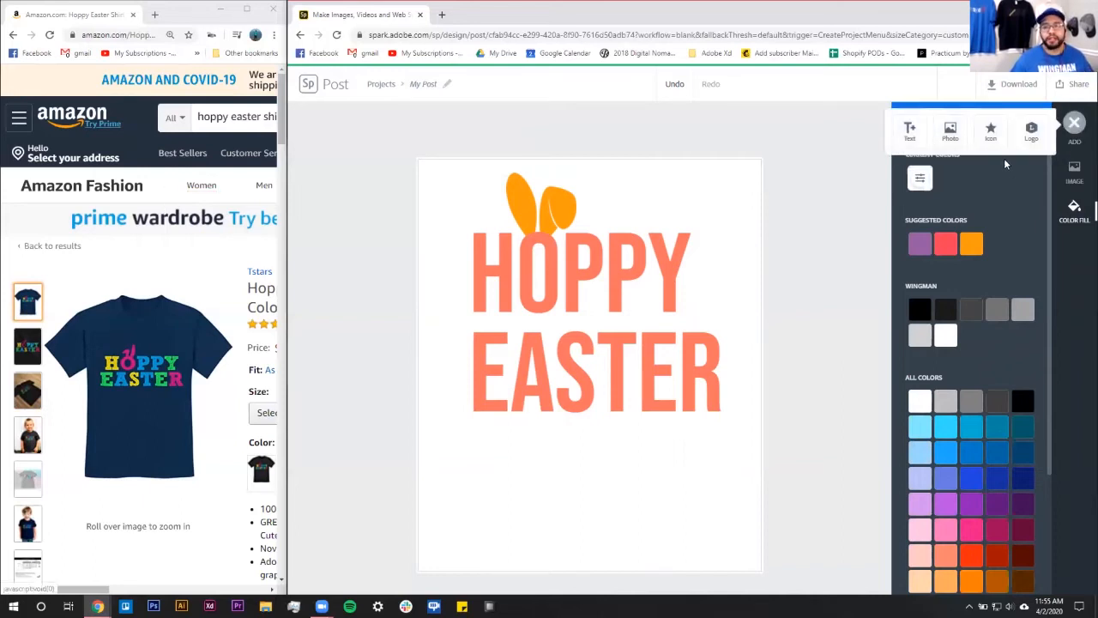
{"action": "left_click", "coordinate": [994, 139]}
{"action": "left_click_drag", "start_coordinate": [925, 170], "coordinate": [883, 167]}
{"action": "type", "text": "east"}
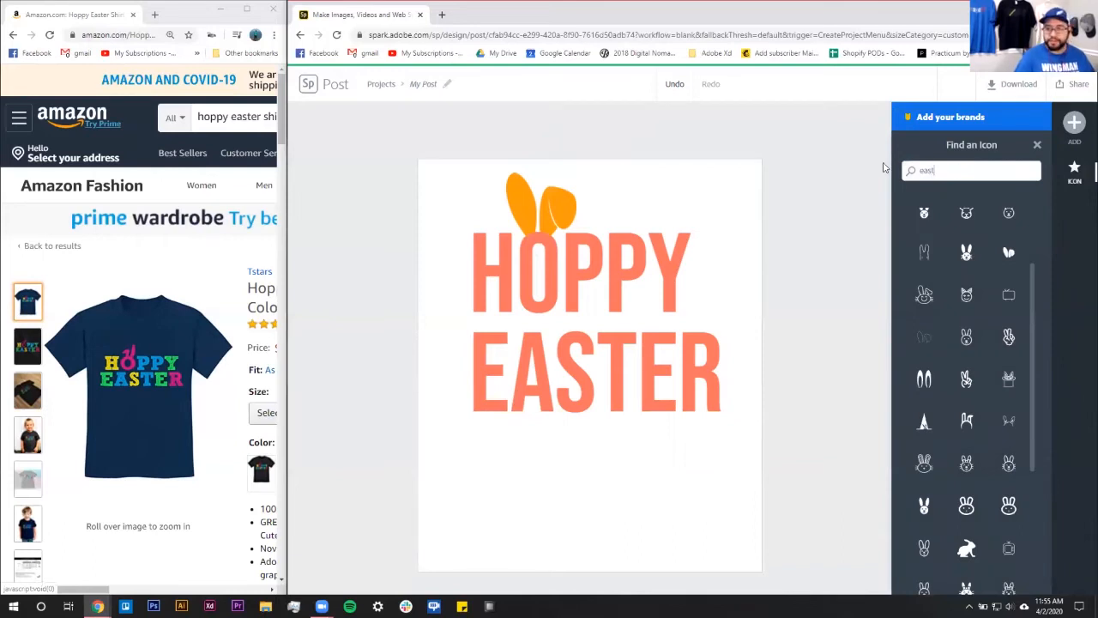
{"action": "type", "text": "er eggs"}
{"action": "key", "text": "Return"}
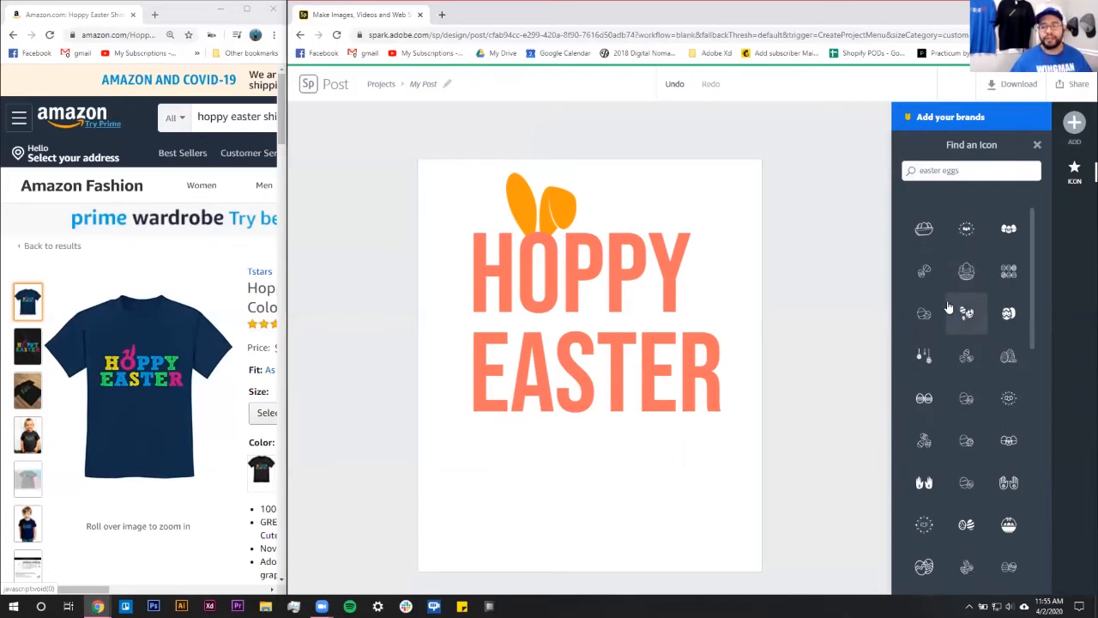
{"action": "left_click", "coordinate": [981, 458]}
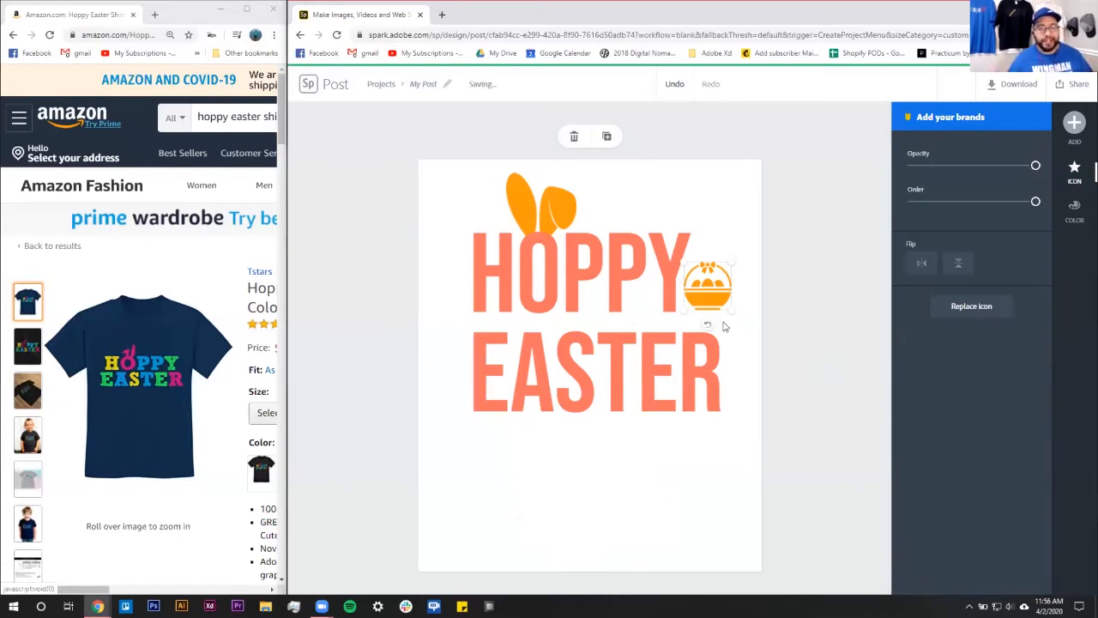